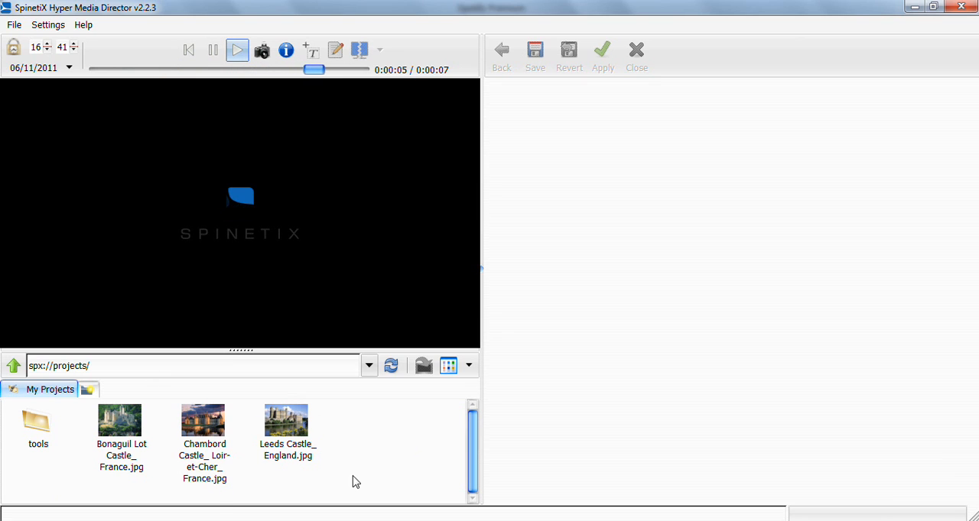
- Create a new project named interactive-touch with the 16:9 format and HMP100 as the target
right_click(364, 448)
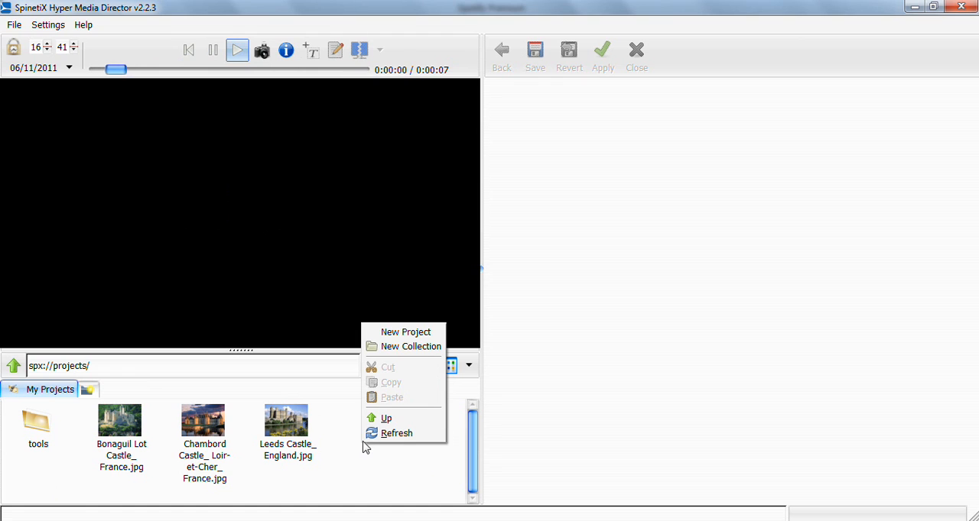
click(405, 333)
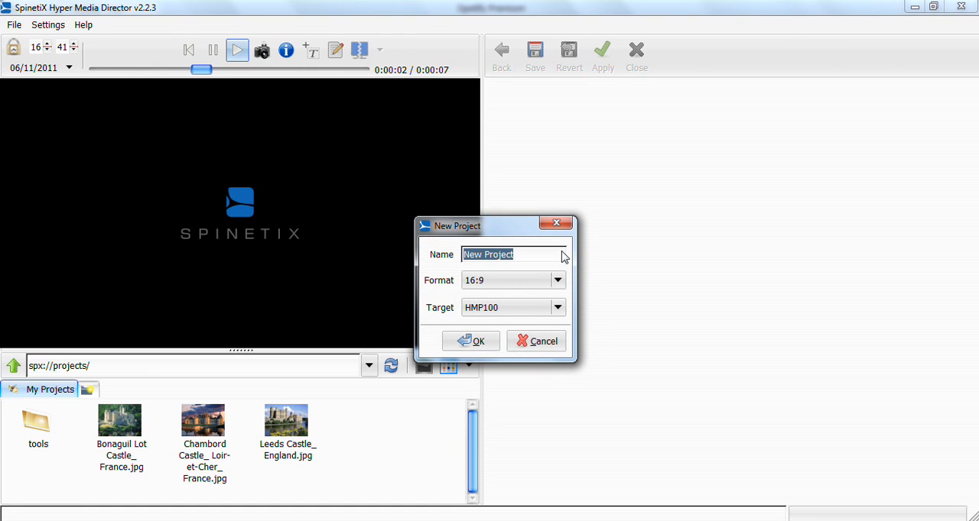
text(interactivie)
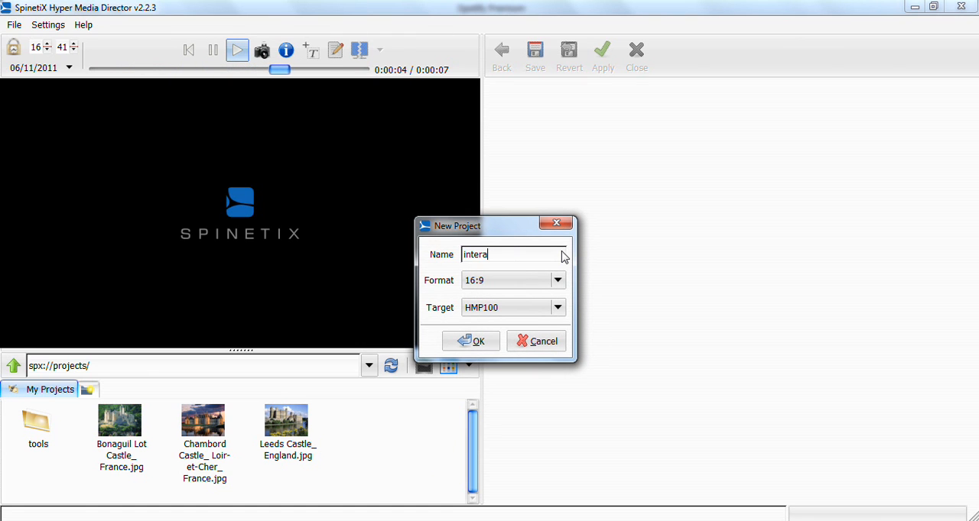
key(BackSpace)
key(BackSpace)
text(e-touch)
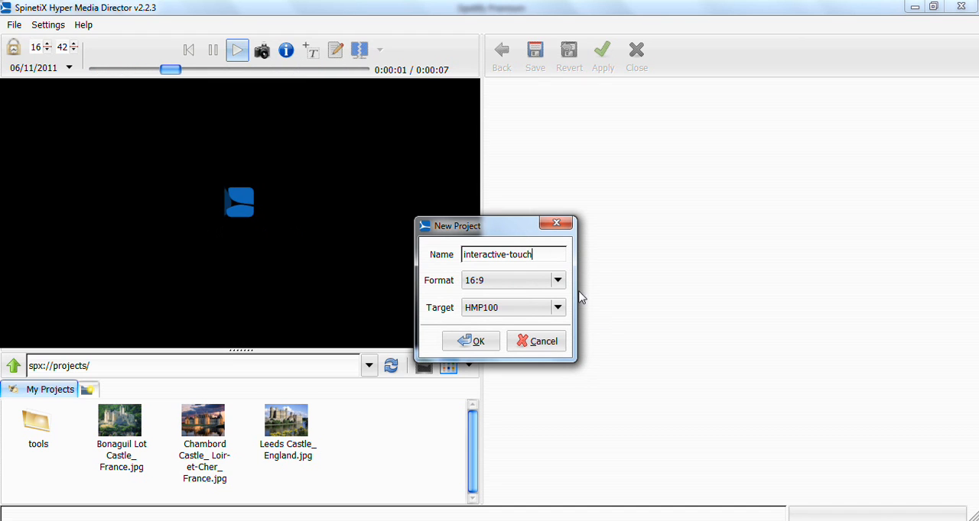
click(468, 341)
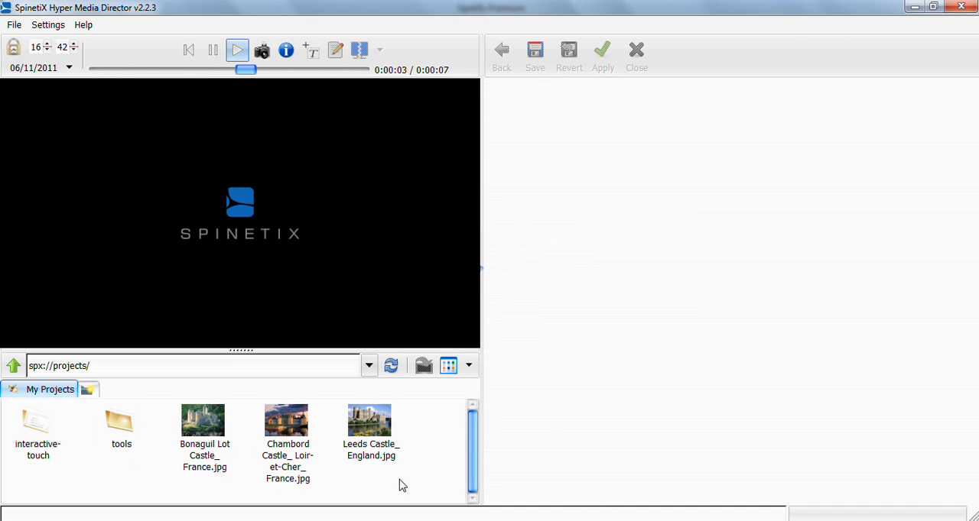
- Move the three castle images into the interactive-touch project and open the project
drag(420, 478, 34, 425)
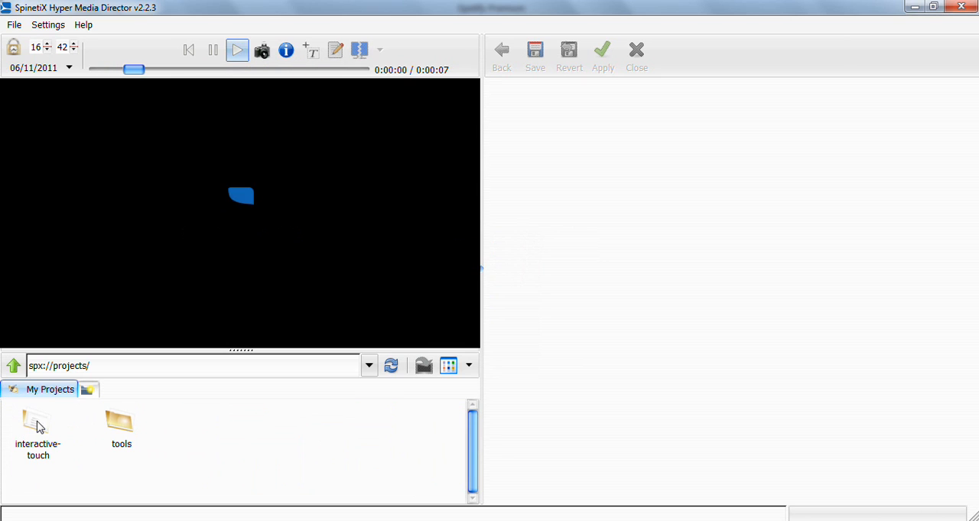
double_click(38, 427)
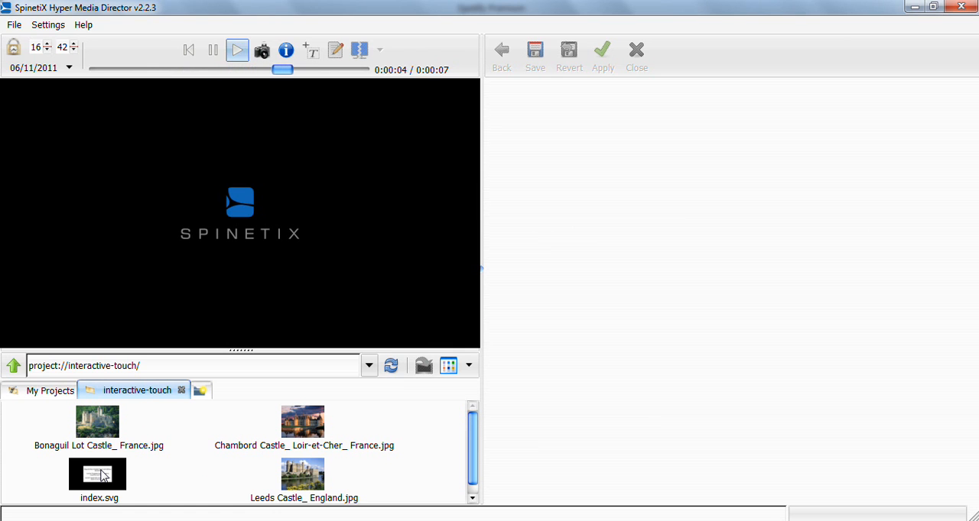
- Open index.svg for editing and delete its placeholder text layer
double_click(118, 486)
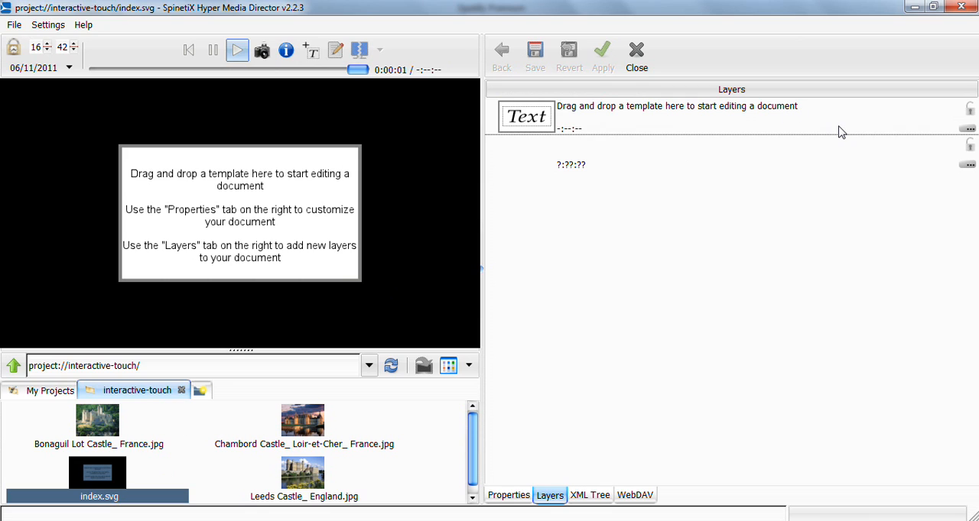
click(840, 131)
key(Delete)
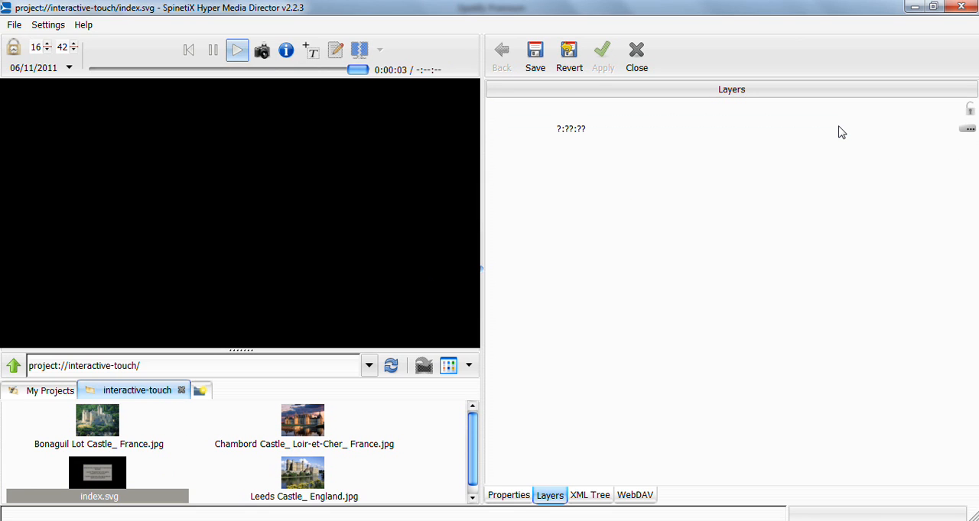
- Set the document's background color to white (#FFFFFF) and save index.svg
click(509, 496)
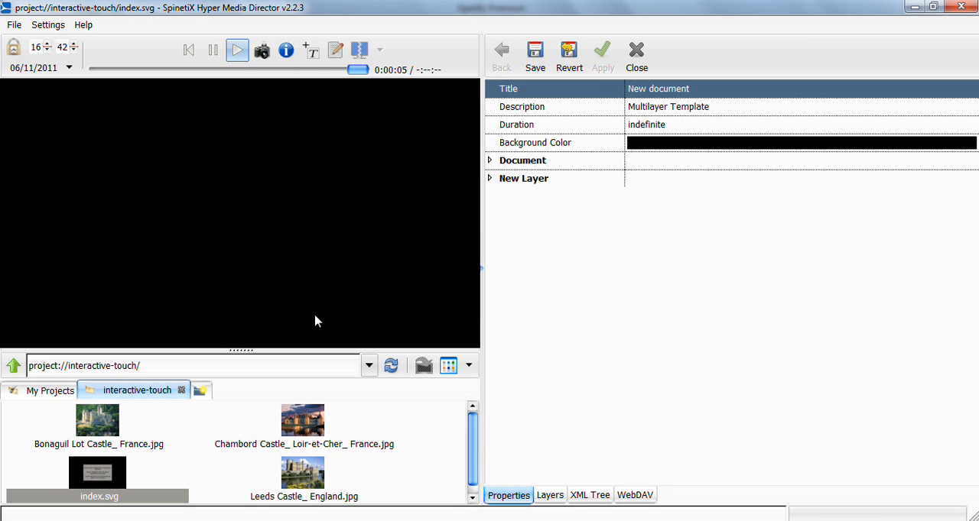
click(705, 152)
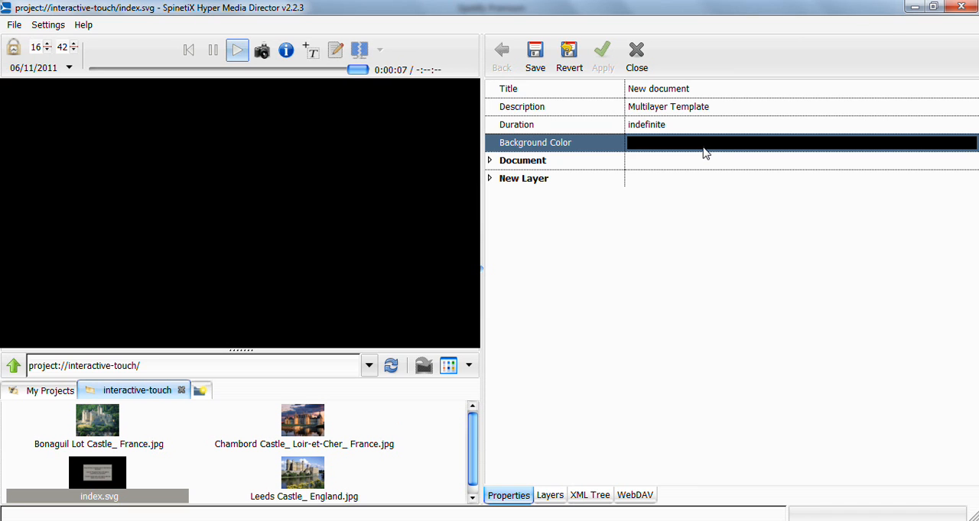
click(705, 153)
drag(597, 133, 562, 176)
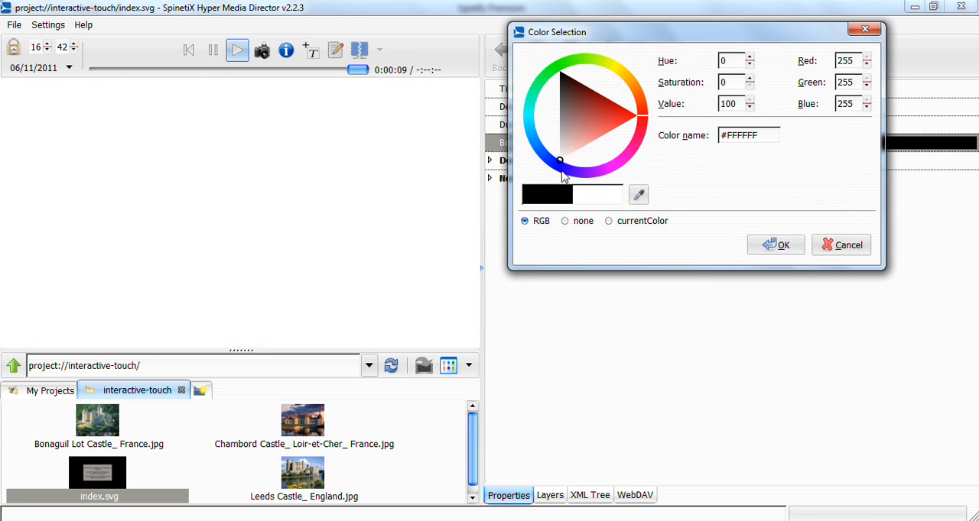
click(778, 245)
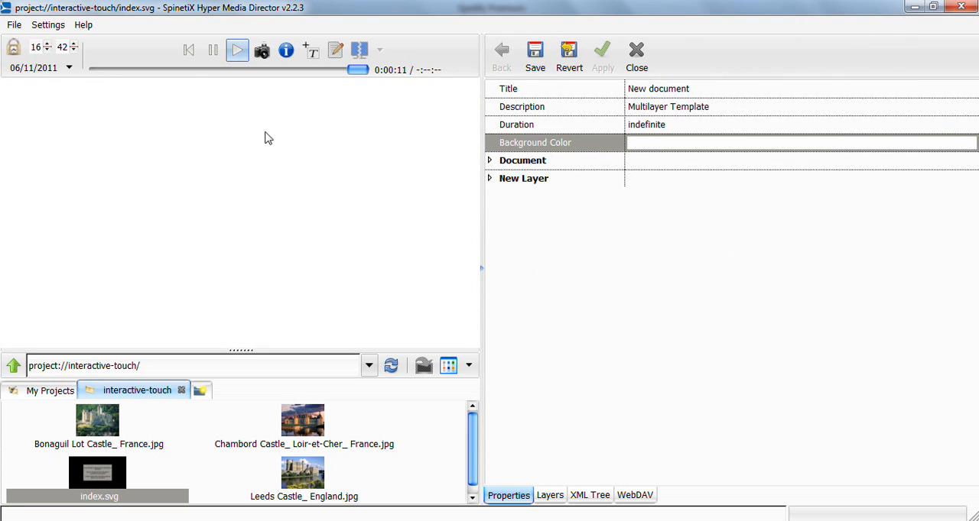
click(535, 55)
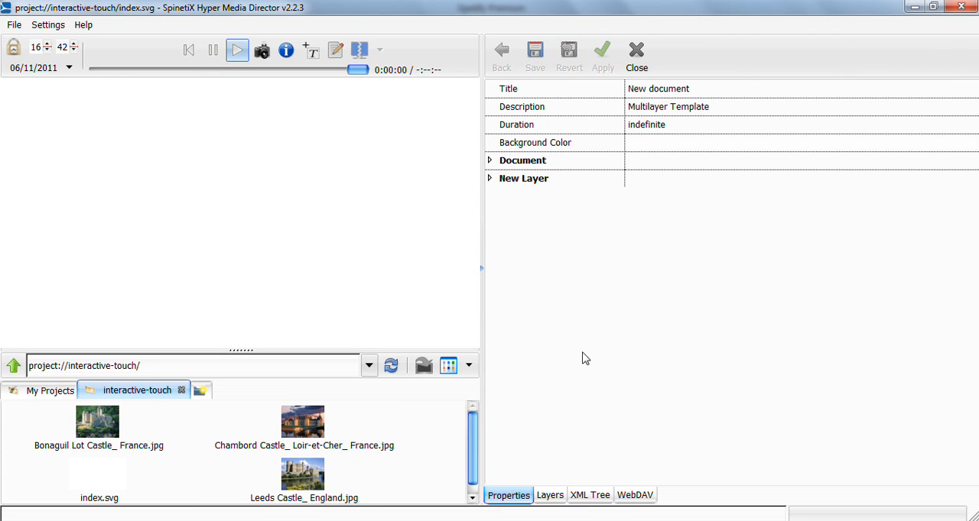
- Add the menu_buttons.svg template from the Interactivity templates to the document and place it in the left half of the canvas
click(201, 391)
double_click(203, 425)
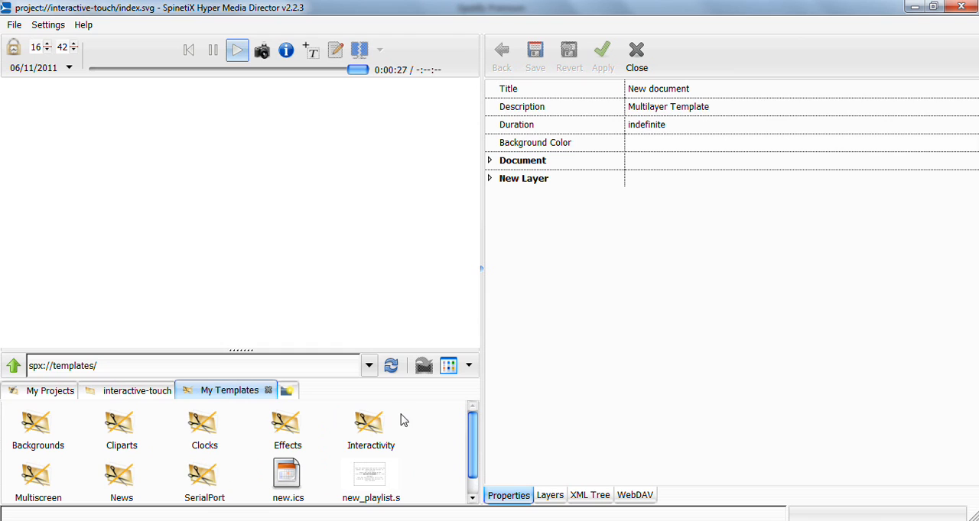
double_click(362, 434)
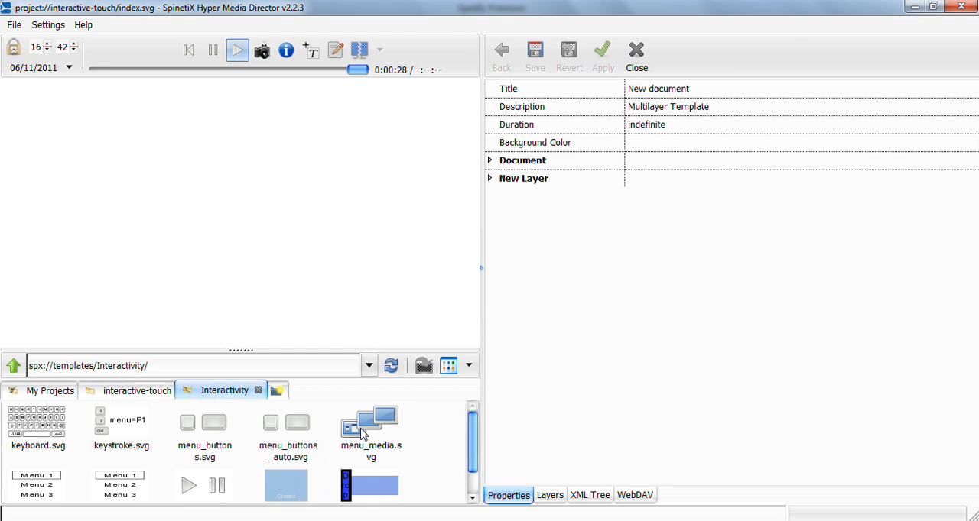
drag(197, 435, 65, 206)
click(212, 200)
drag(212, 200, 116, 186)
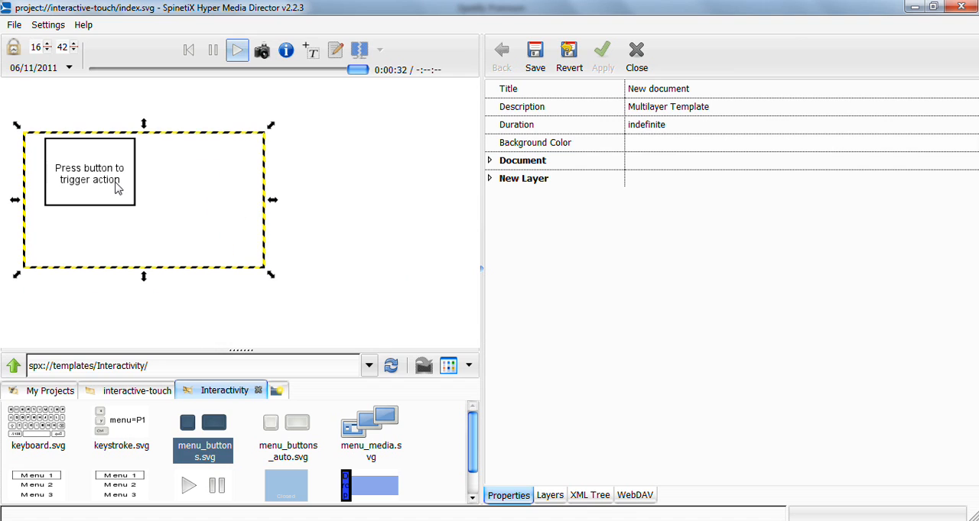
- Add the menu_media.svg template to the right half of the canvas and return to the interactive-touch project files
drag(370, 438, 422, 214)
click(316, 235)
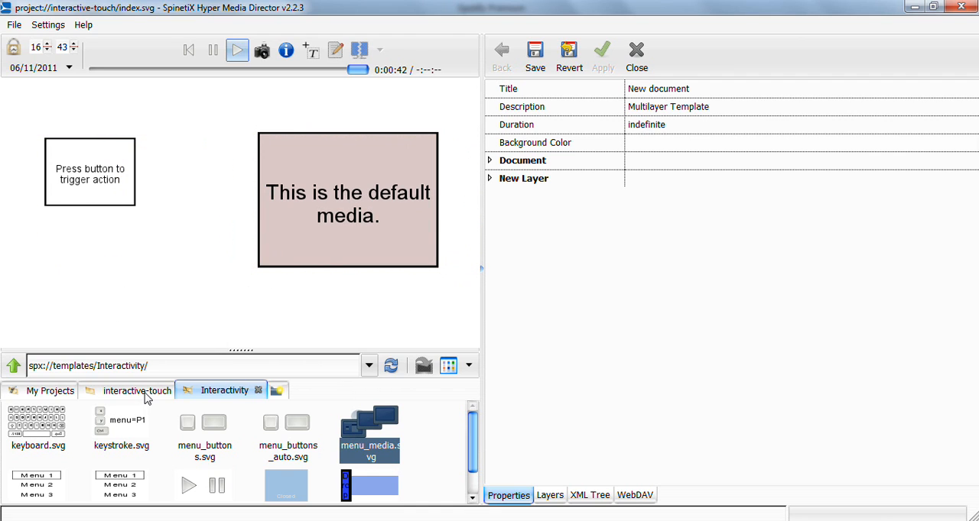
click(141, 392)
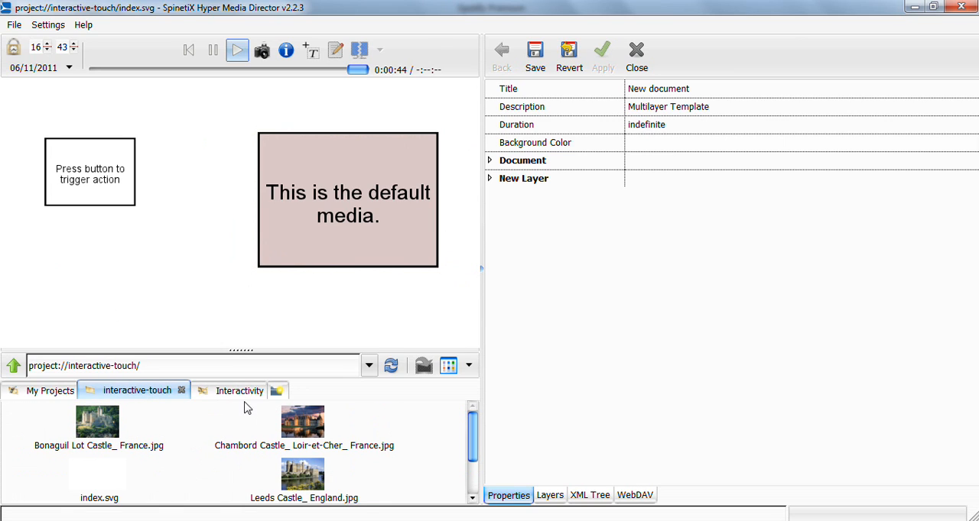
drag(469, 437, 473, 486)
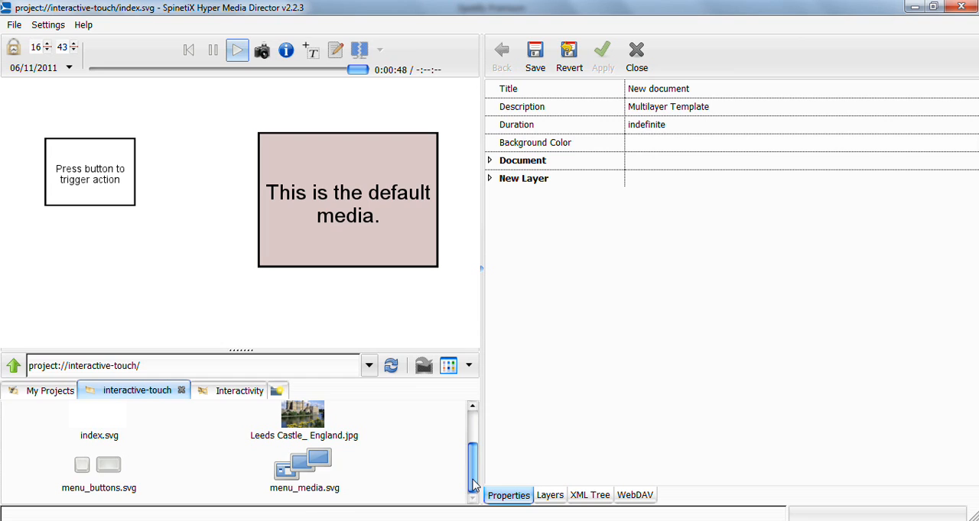
click(472, 406)
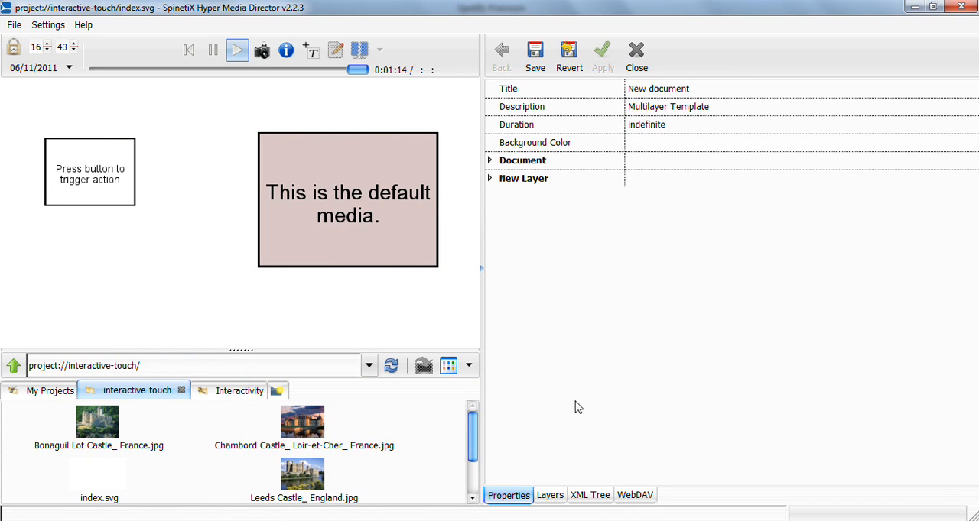
- Delete the default P1 button from the menu_buttons.svg layer and return to index.svg
click(549, 496)
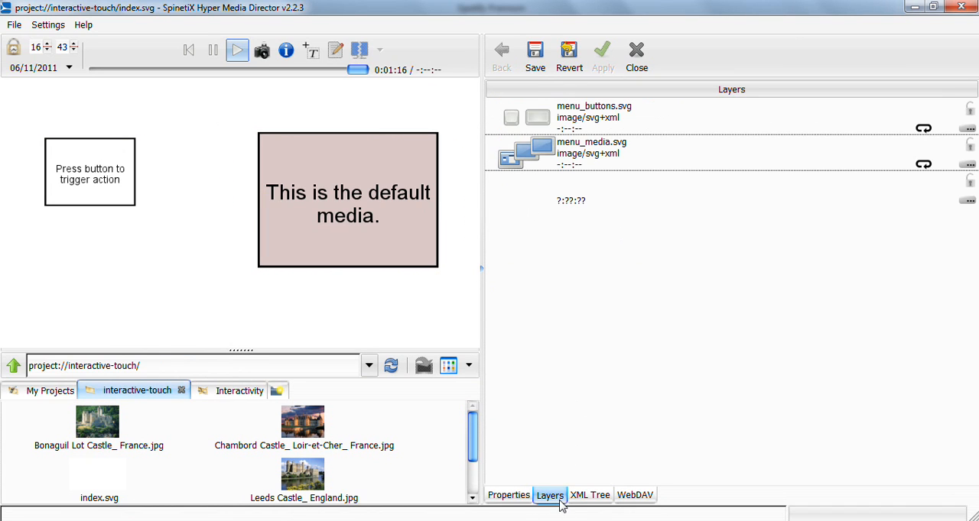
double_click(644, 113)
click(601, 113)
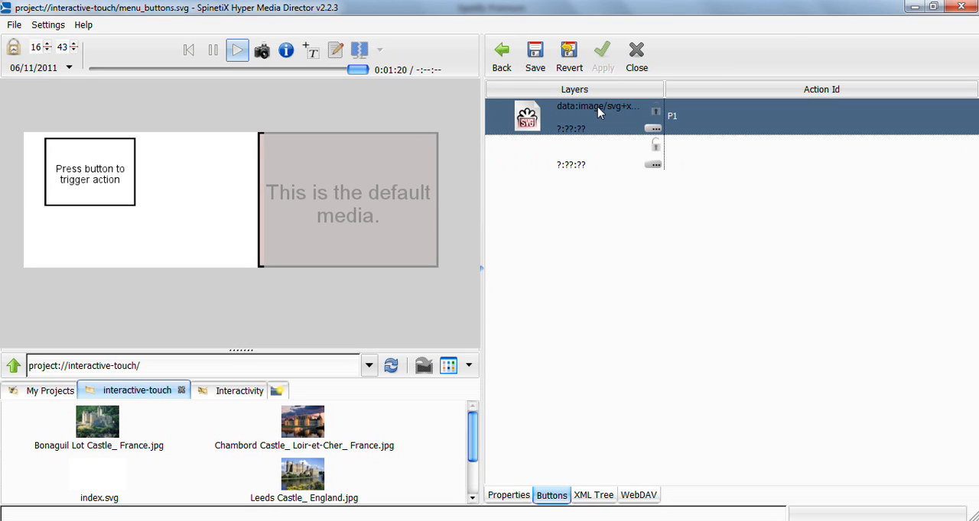
key(Delete)
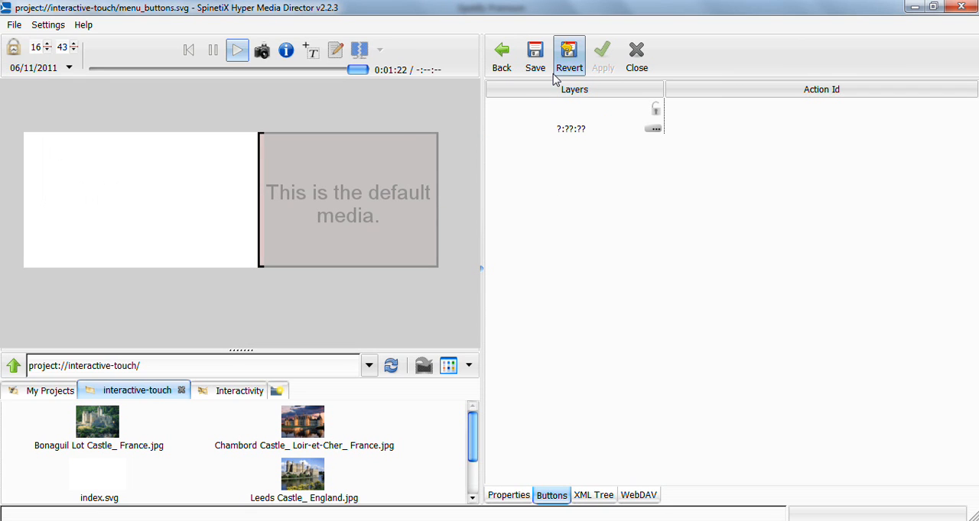
click(502, 53)
- Delete all default media entries from the menu_media.svg layer, return to index.svg and save it
double_click(612, 155)
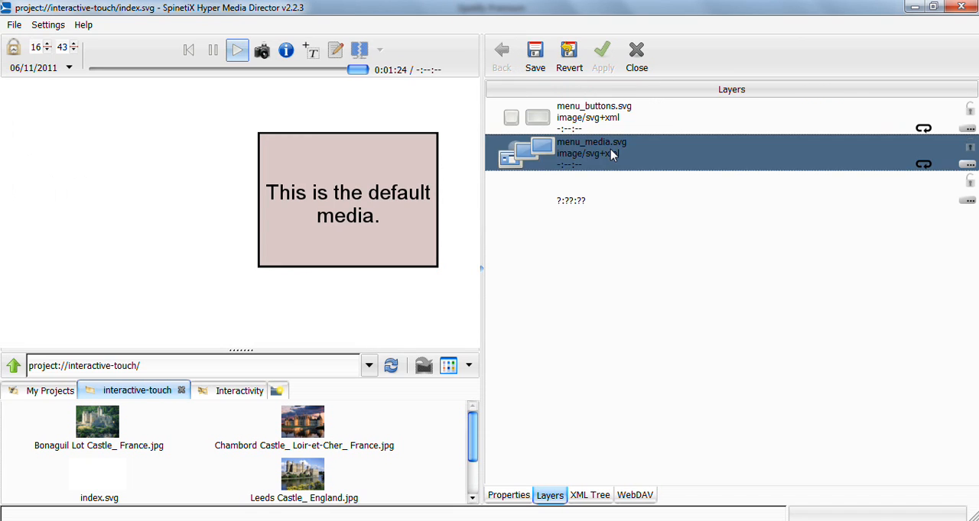
click(579, 111)
key(Delete)
click(579, 115)
key(Delete)
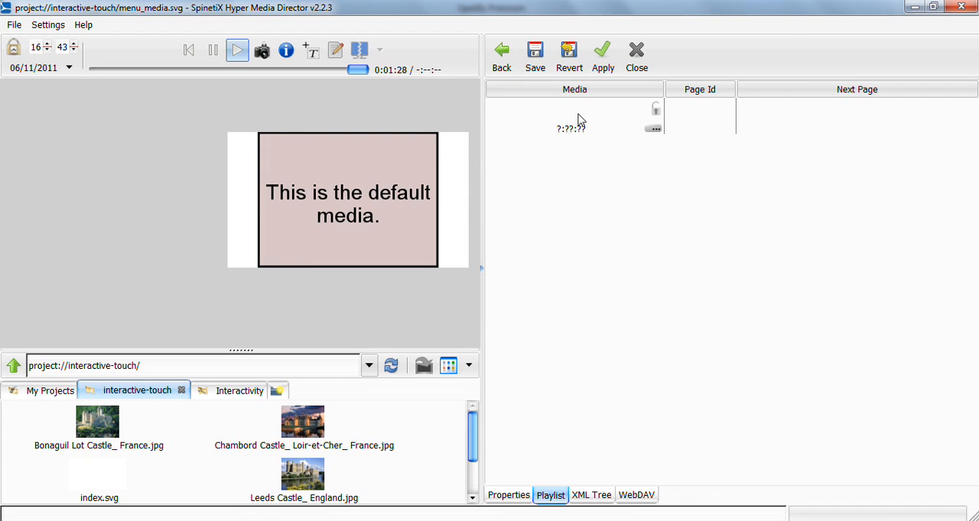
click(503, 56)
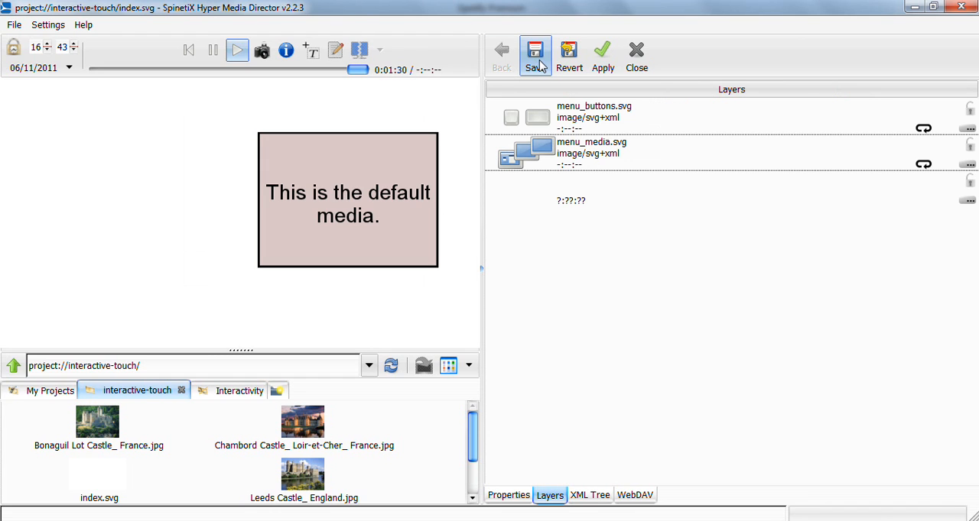
click(535, 57)
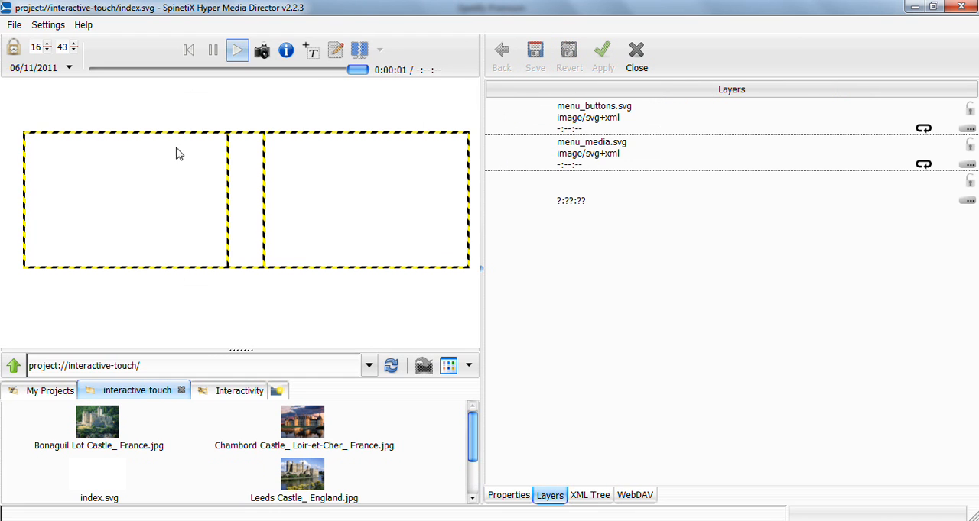
- Shift the menu_buttons frame slightly left and extend it upward and downward to nearly the full canvas height
click(135, 225)
drag(129, 219, 124, 220)
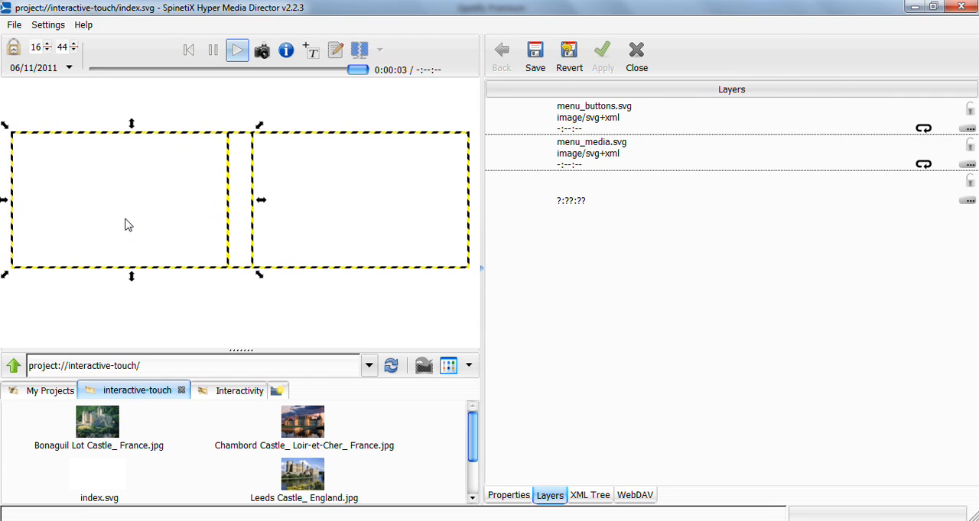
click(321, 194)
click(133, 211)
drag(132, 130, 132, 94)
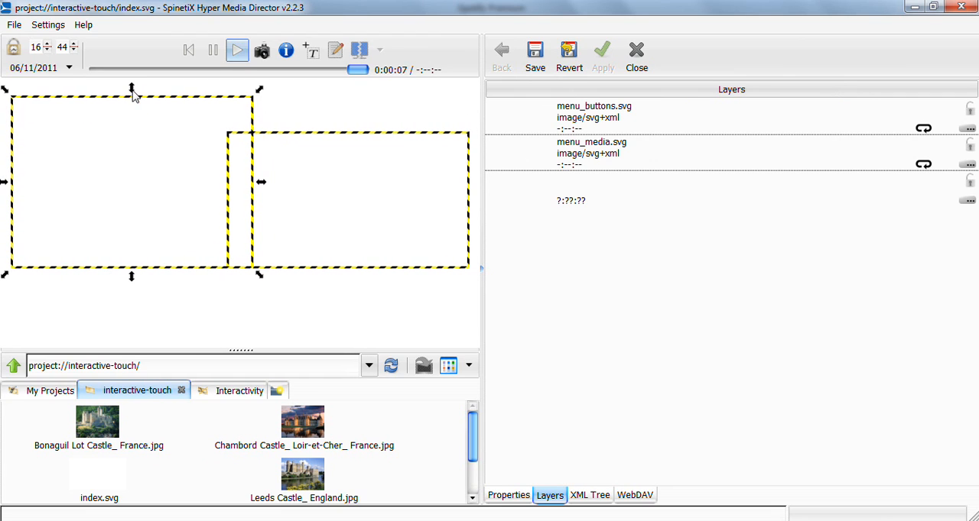
drag(136, 285, 134, 347)
- Extend the menu_media frame to the height of the buttons frame and narrow its left side to remove the overlap
click(324, 189)
drag(350, 128, 354, 89)
click(355, 300)
click(346, 274)
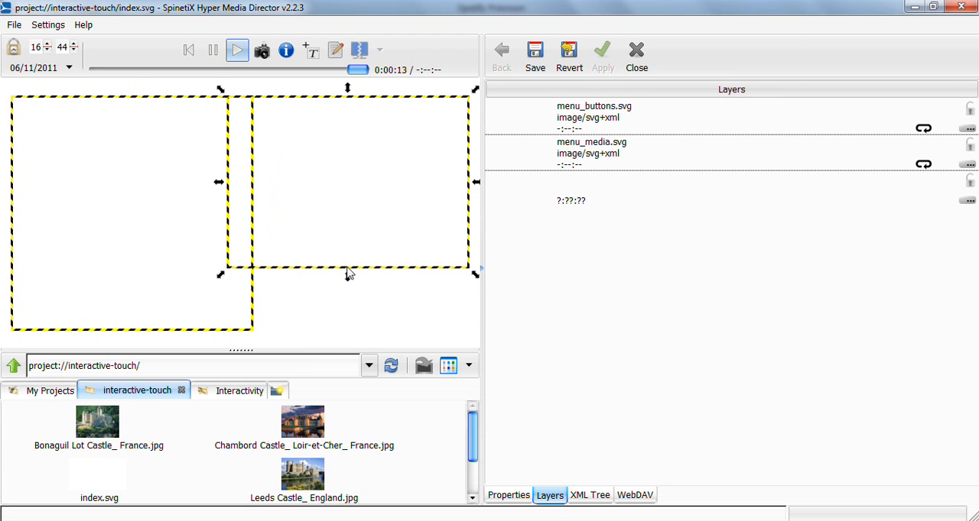
drag(347, 279, 350, 343)
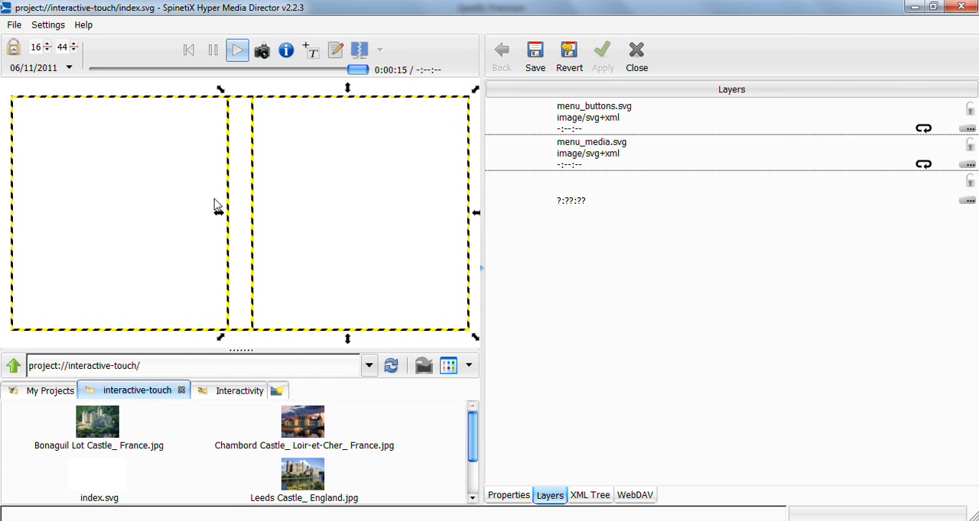
drag(219, 217, 250, 219)
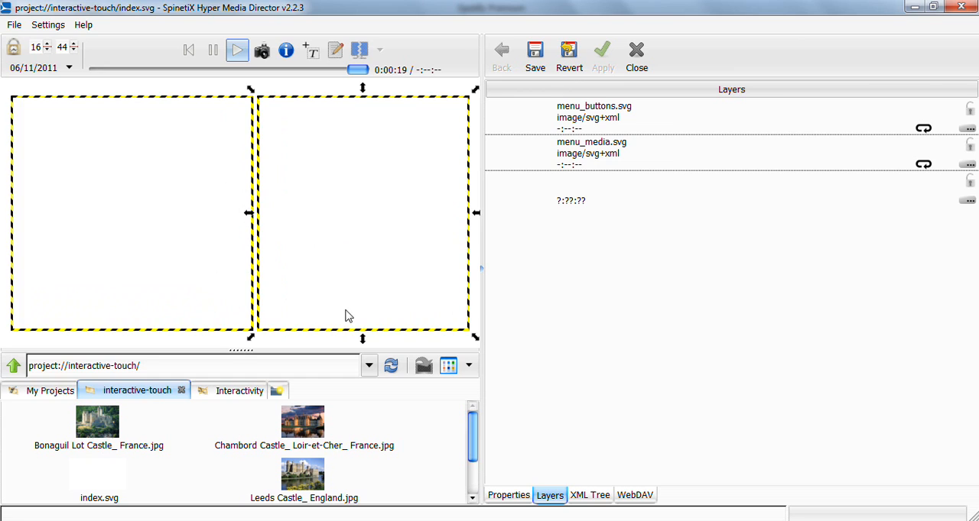
- Open the menu_buttons.svg layer and insert a new text layer as its first button
double_click(585, 119)
click(579, 119)
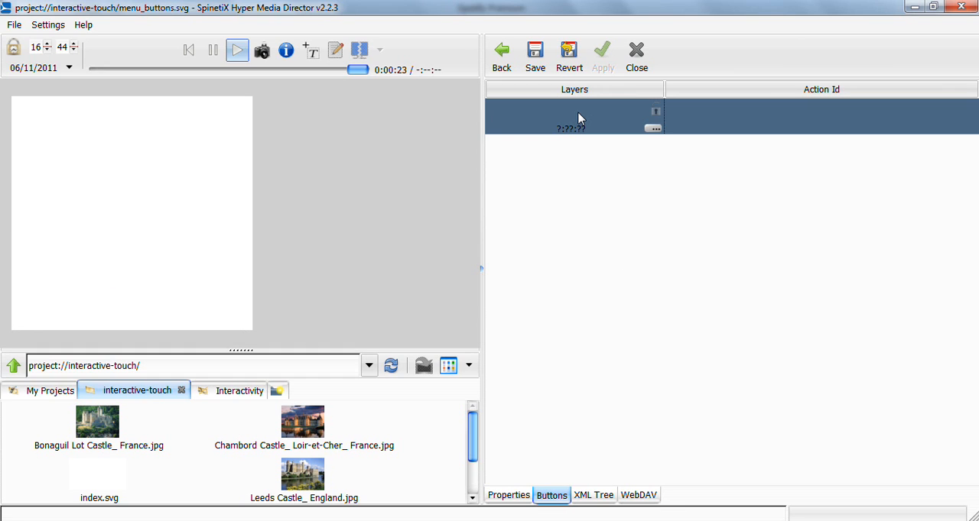
right_click(579, 120)
click(612, 135)
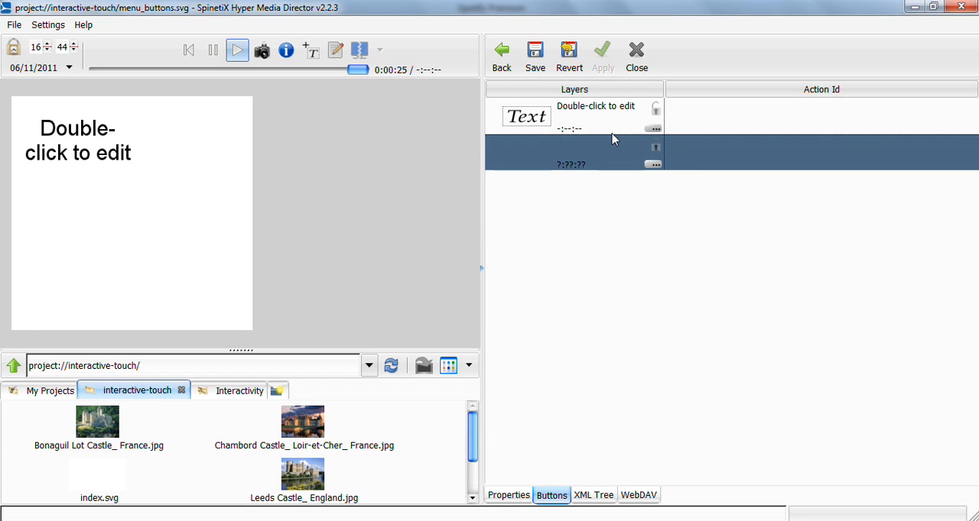
- Replace the placeholder text of the first button layer with "Image 1"
double_click(589, 123)
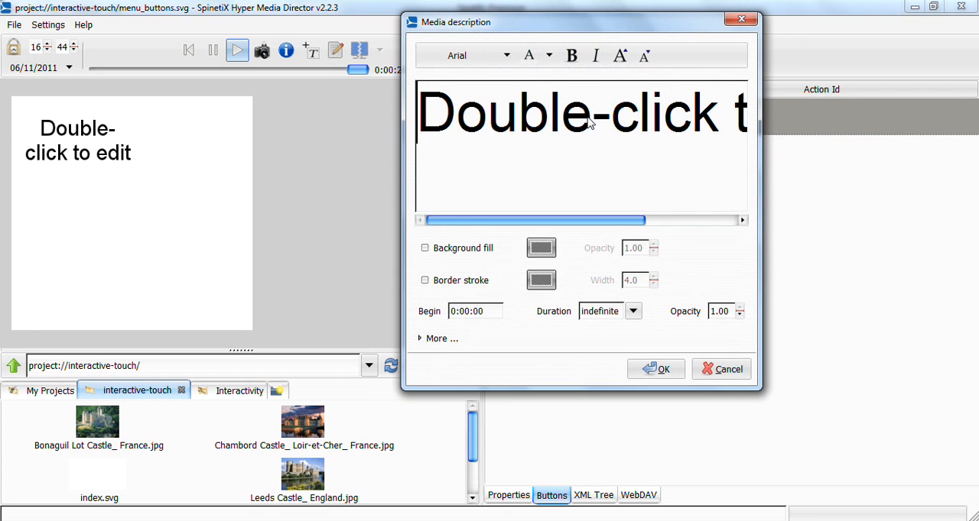
triple_click(532, 109)
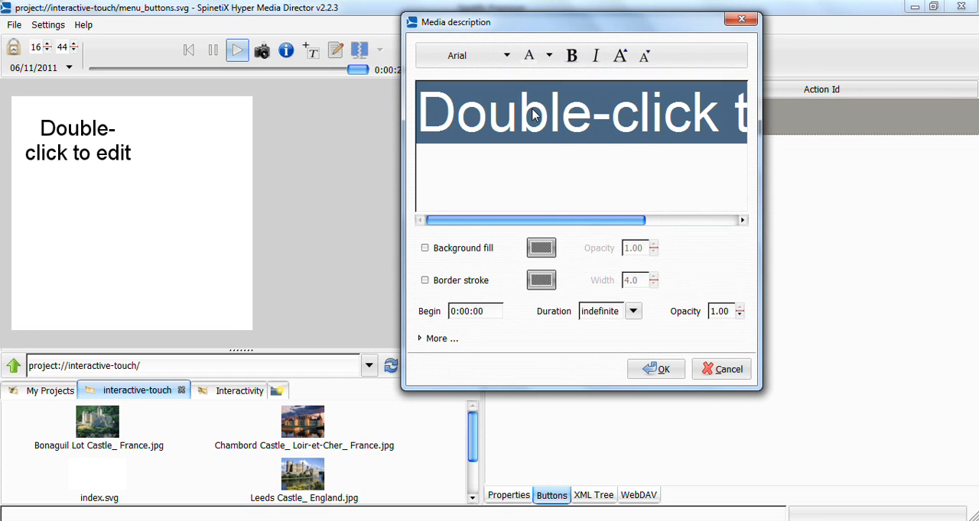
text(Image 1)
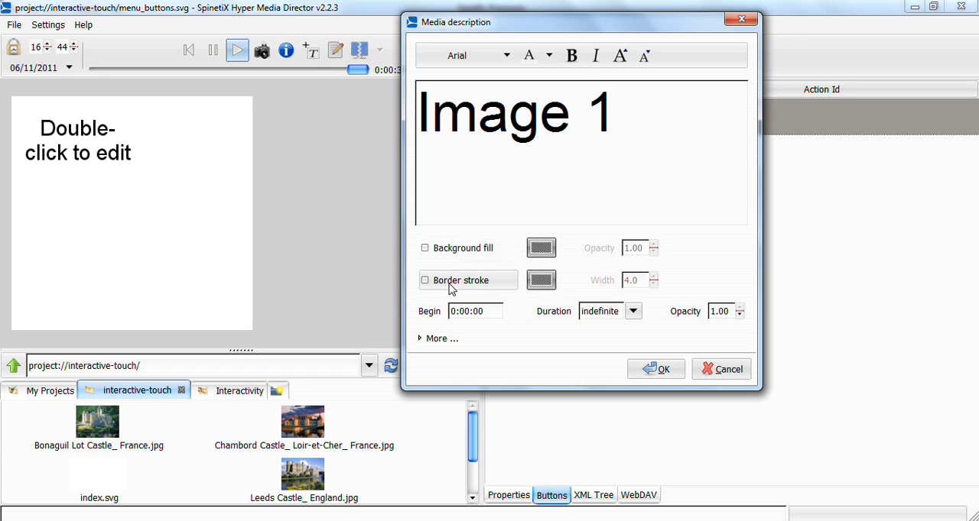
- Enable a border stroke on the Image 1 button, pick a blue colour for it, copy the colour code and apply
click(438, 283)
click(539, 279)
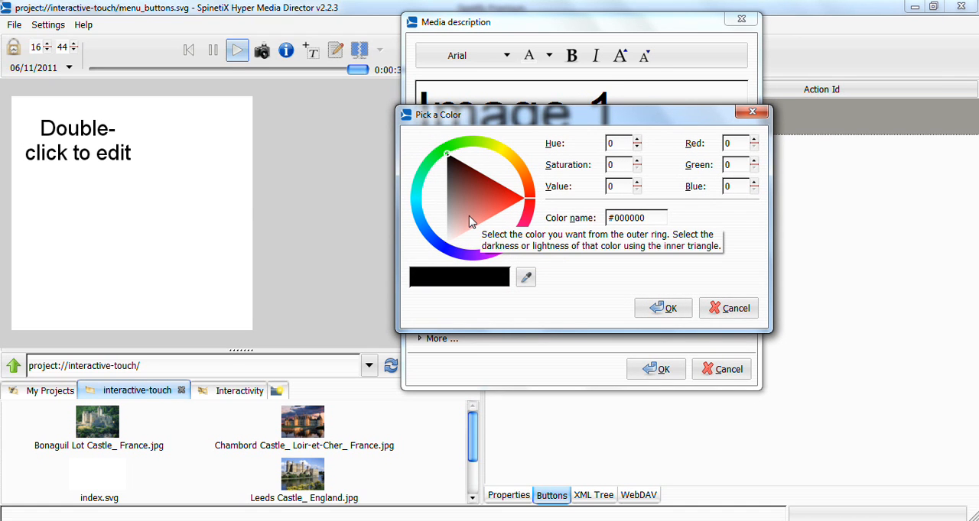
click(448, 253)
drag(458, 208, 460, 223)
drag(660, 219, 569, 217)
click(664, 308)
click(659, 369)
- Insert a second text layer below Image 1 in the layer list and set its text to "Image 2"
click(541, 167)
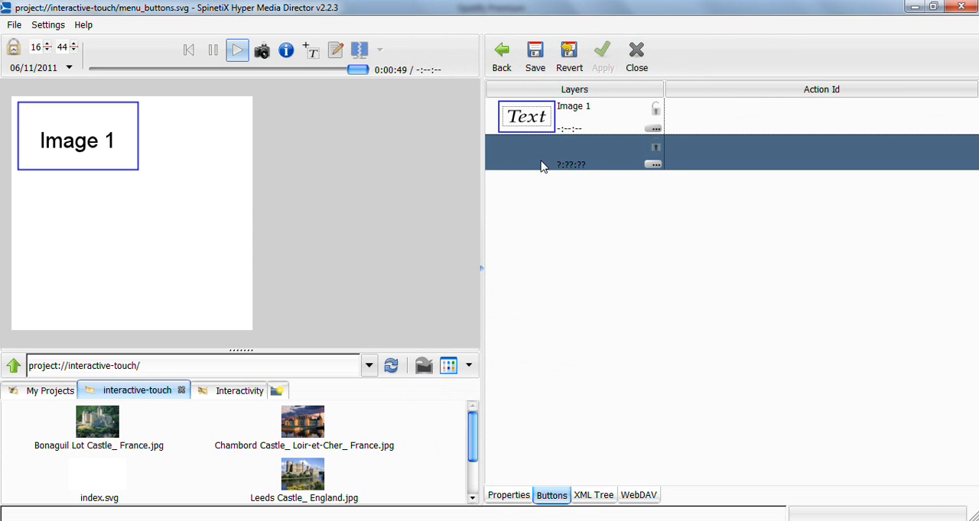
right_click(542, 165)
click(581, 182)
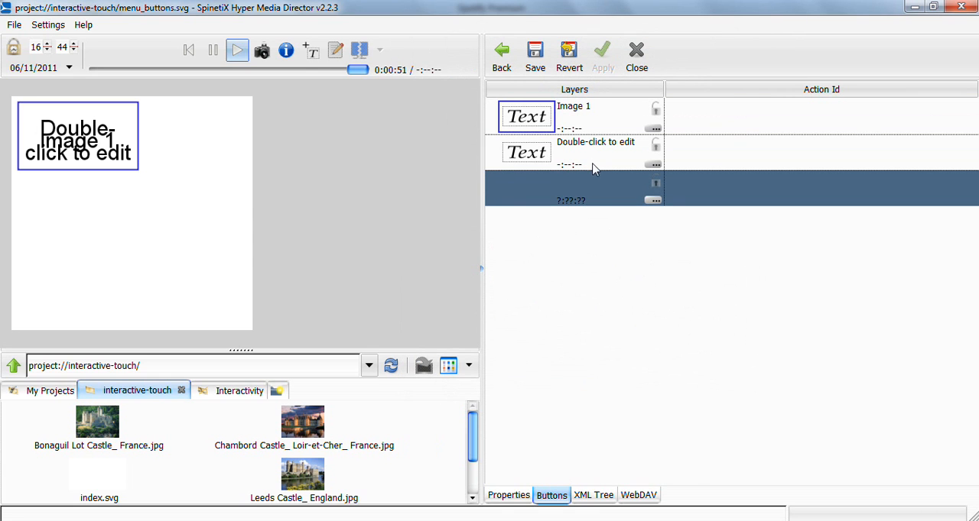
double_click(591, 156)
key(ctrl+a)
text(Image 2)
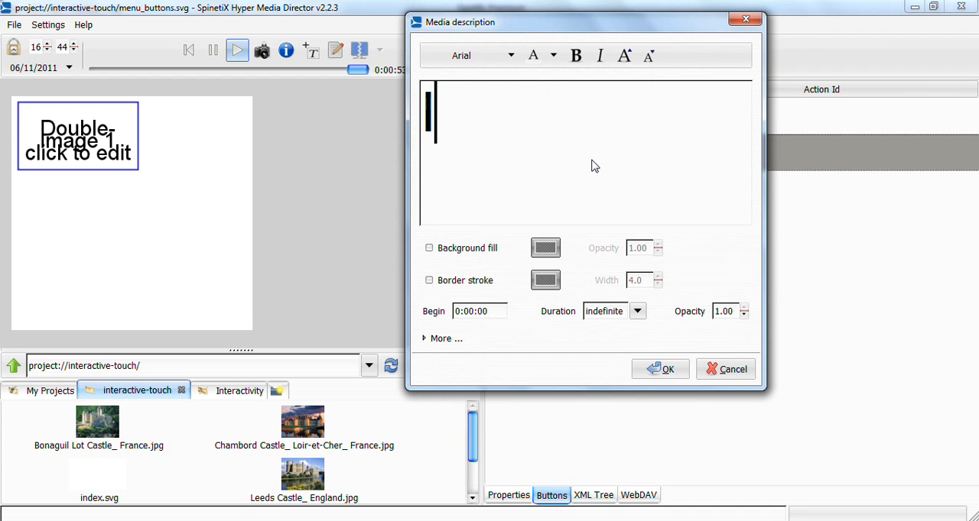
- Enable the border stroke on the Image 2 button, reusing the copied blue colour code, and apply
click(489, 281)
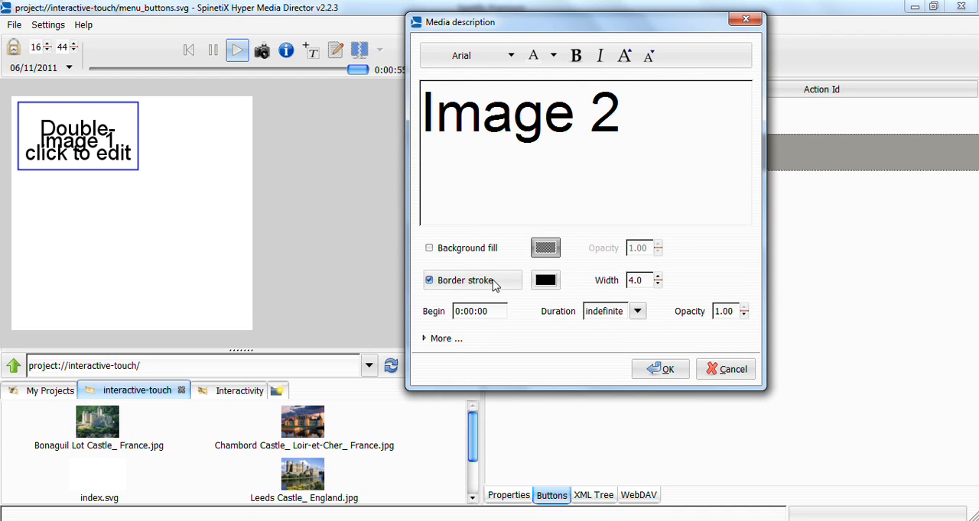
click(547, 279)
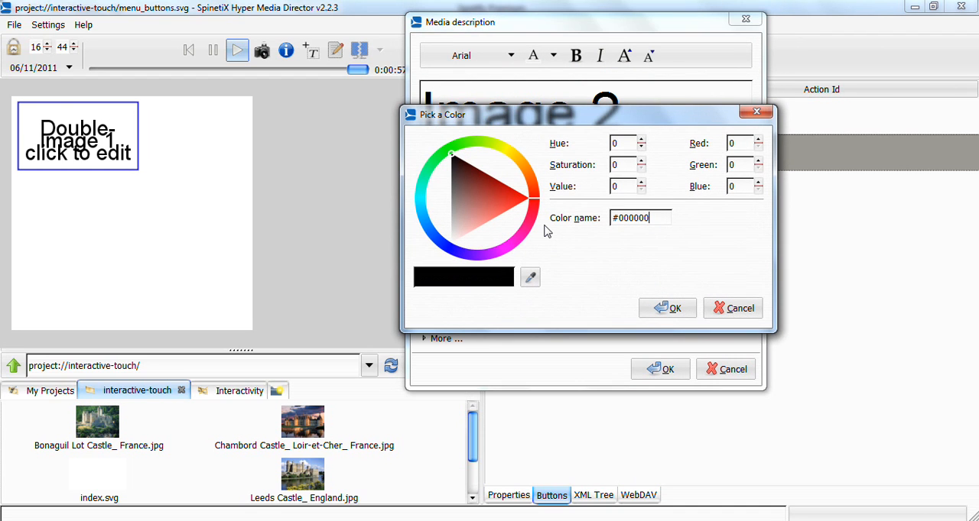
drag(651, 221, 621, 221)
text(#3128d6)
click(674, 309)
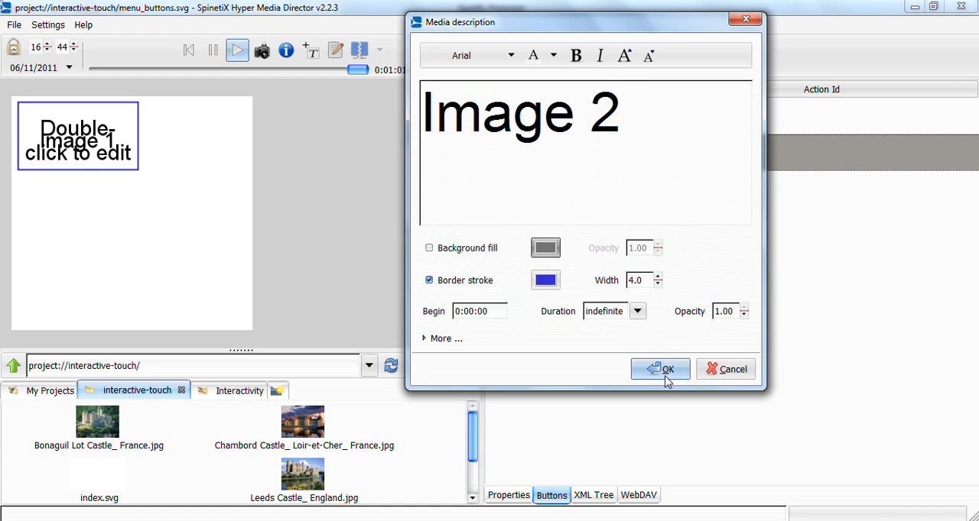
click(662, 370)
- Move the Image 2 button on the canvas to directly below the Image 1 button
click(532, 188)
right_click(531, 187)
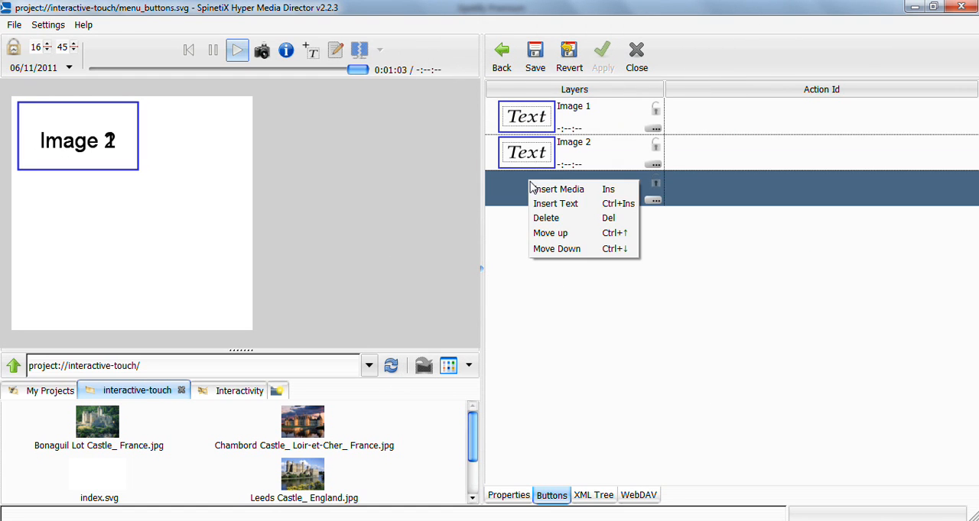
click(186, 160)
drag(79, 153, 77, 222)
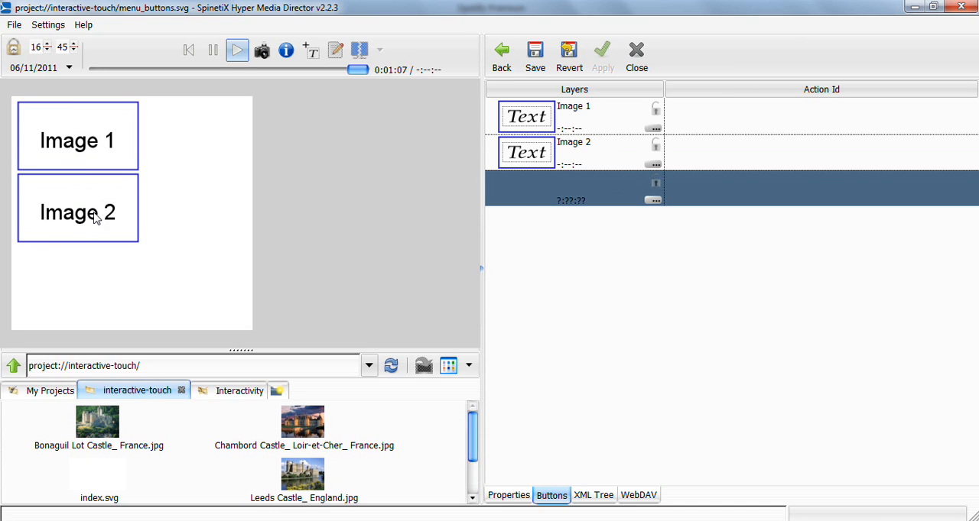
- Insert a third text layer in the buttons layer list and set its text to "Image 3"
right_click(579, 203)
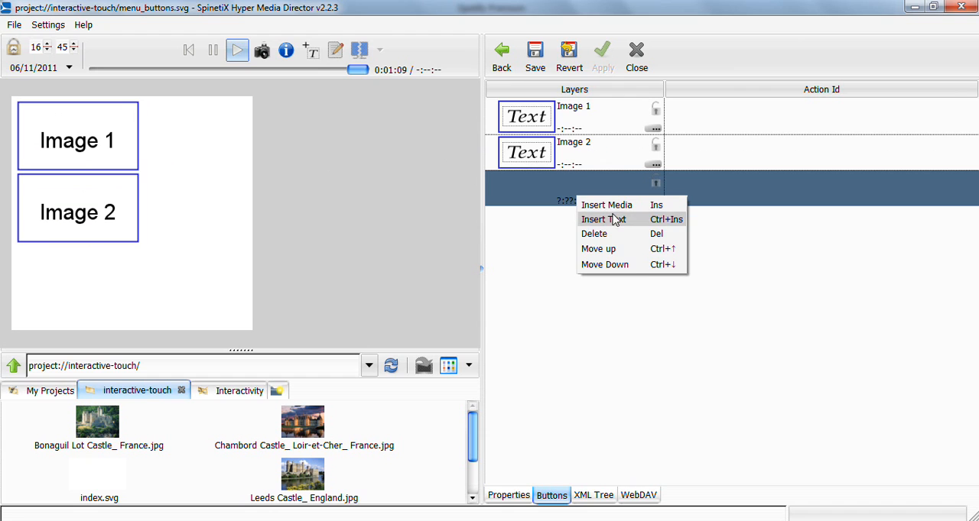
click(617, 219)
double_click(599, 201)
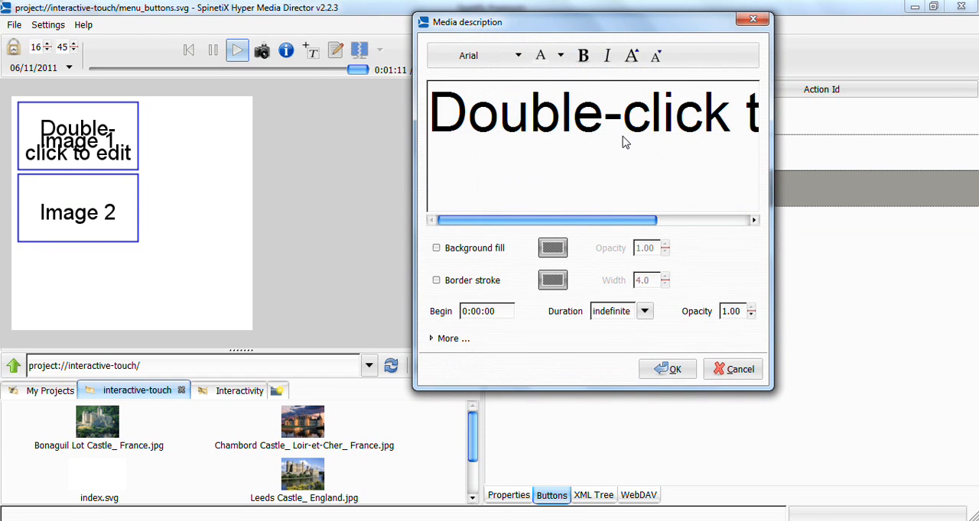
triple_click(624, 142)
text(Images 3)
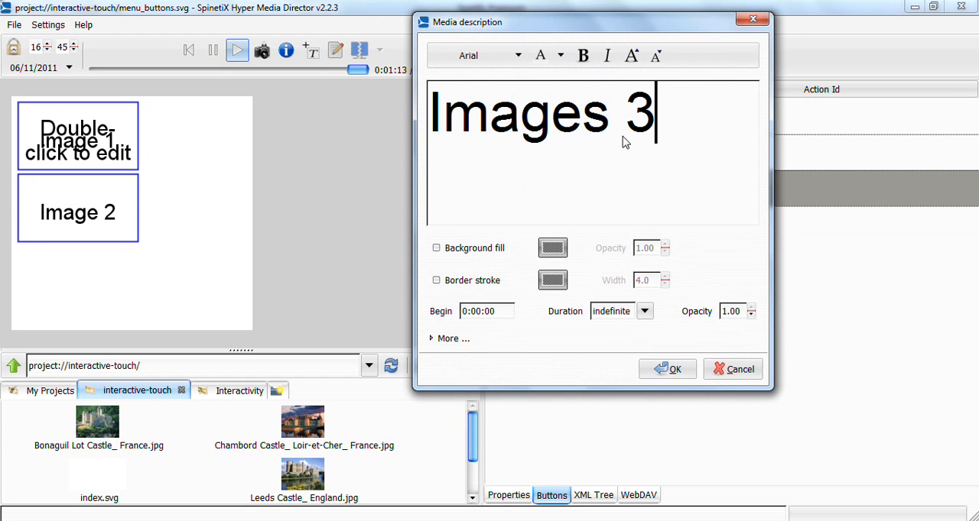
key(Left)
key(Left)
key(BackSpace)
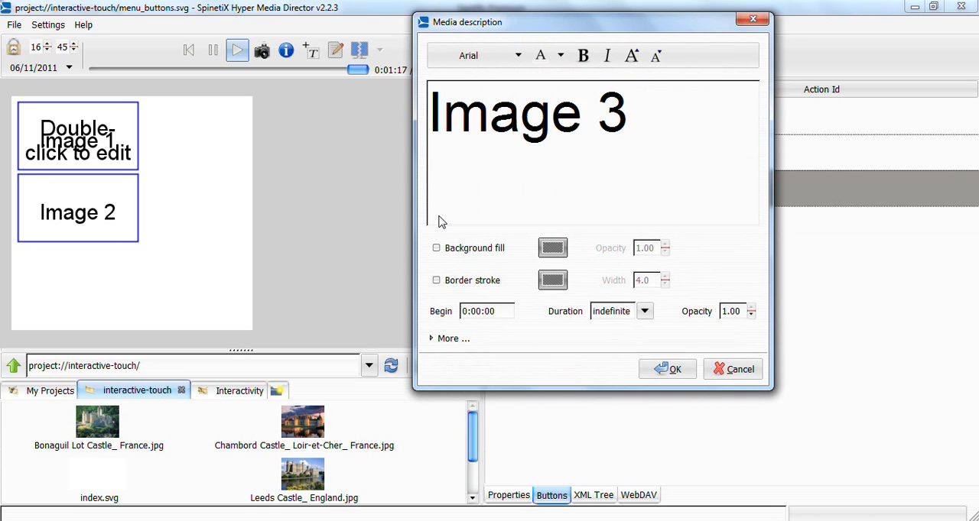
- Enable the border stroke on the Image 3 button with the same blue, 2829D6, and apply
click(435, 281)
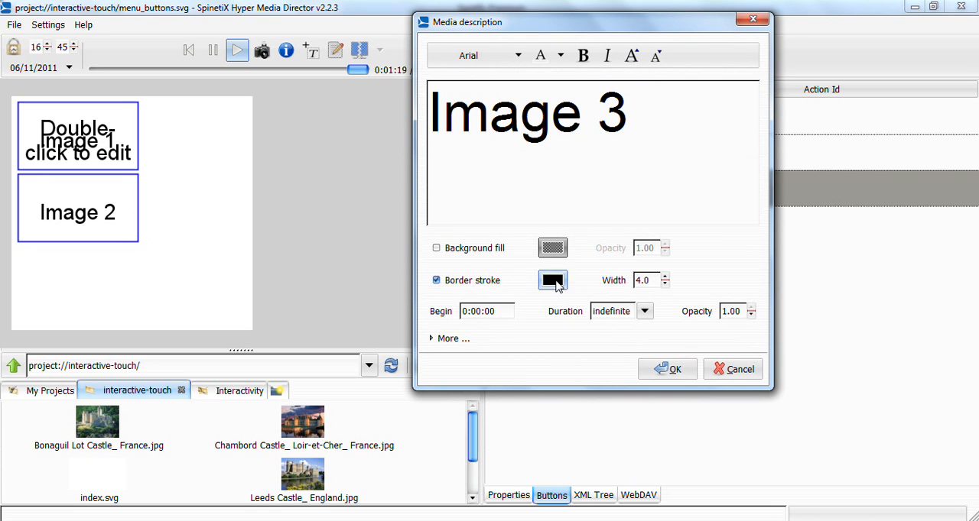
click(552, 280)
drag(670, 217, 620, 221)
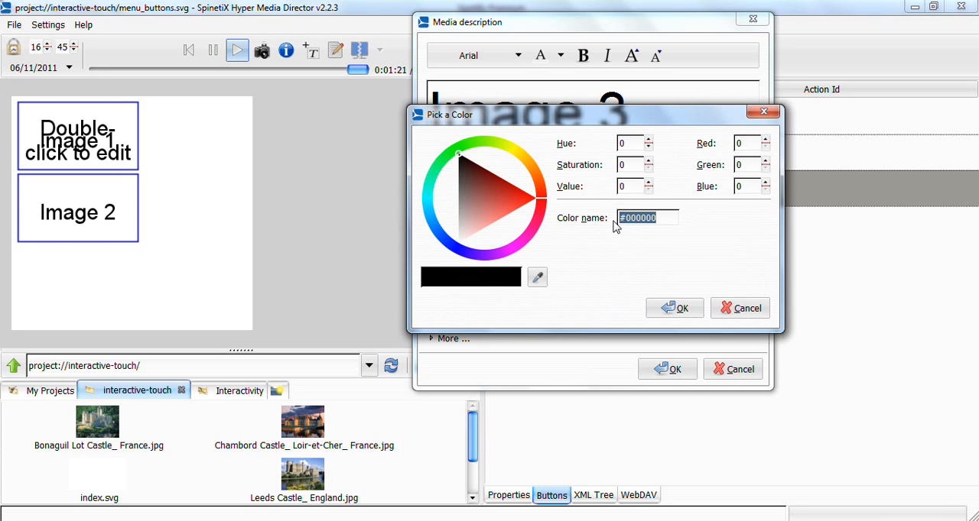
text(w2829D6)
click(679, 308)
click(681, 366)
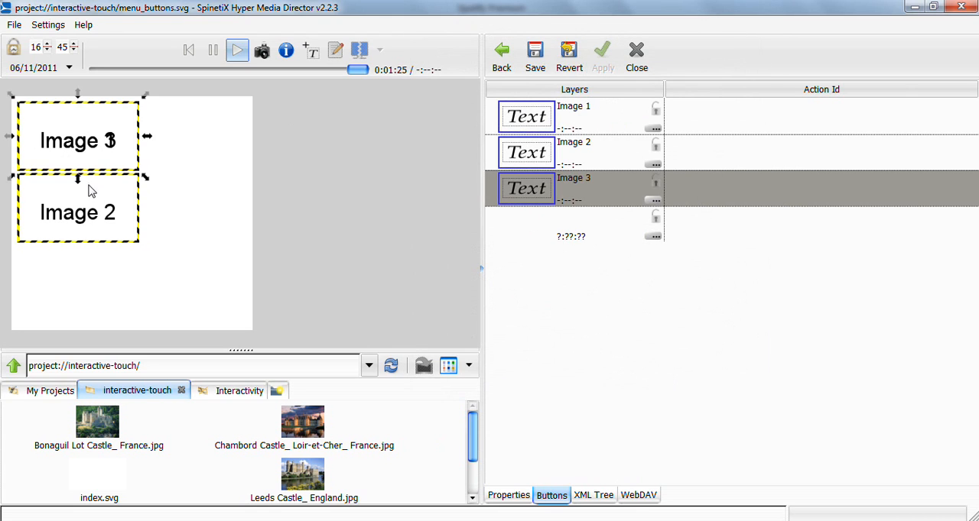
- Move the Image 3 button on the canvas to directly below the Image 2 button
click(93, 150)
click(207, 151)
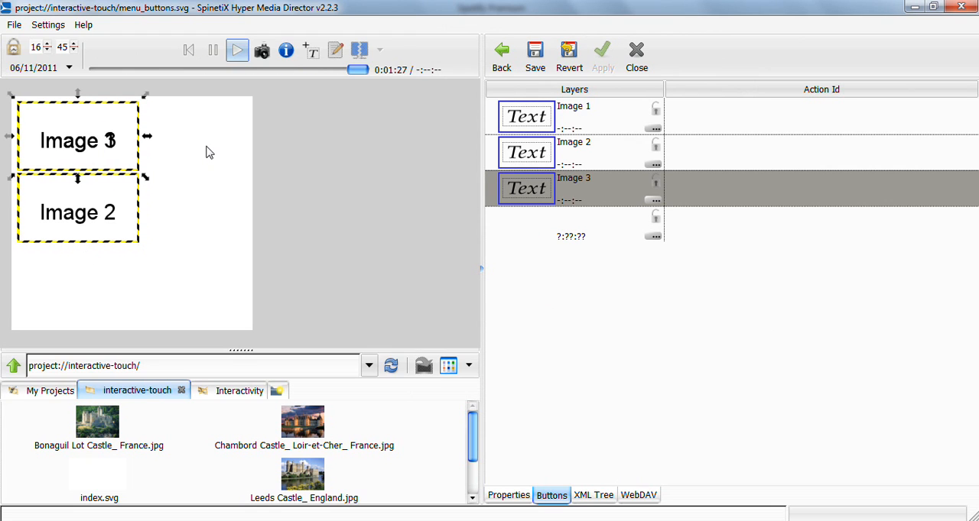
drag(95, 139, 89, 284)
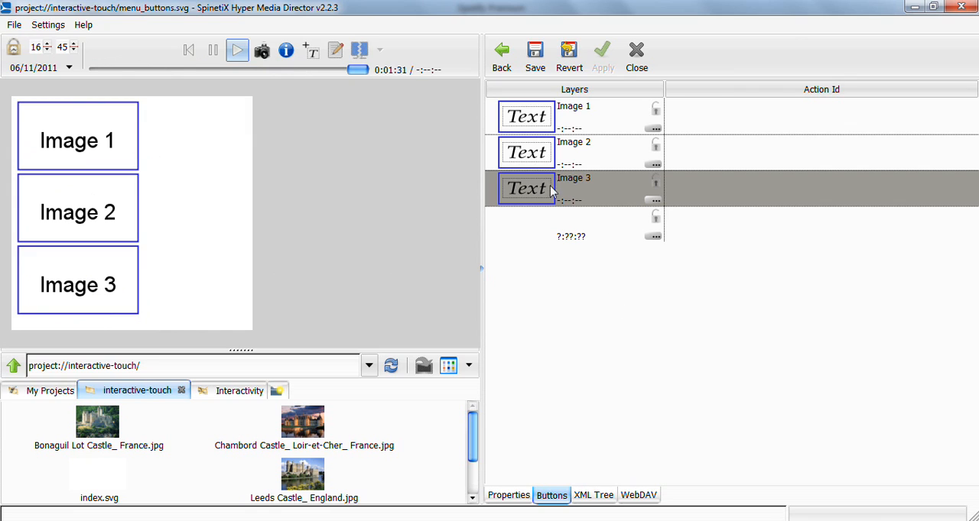
- Save menu_buttons.svg, return to index.svg and open the menu_media.svg layer
click(534, 66)
click(501, 56)
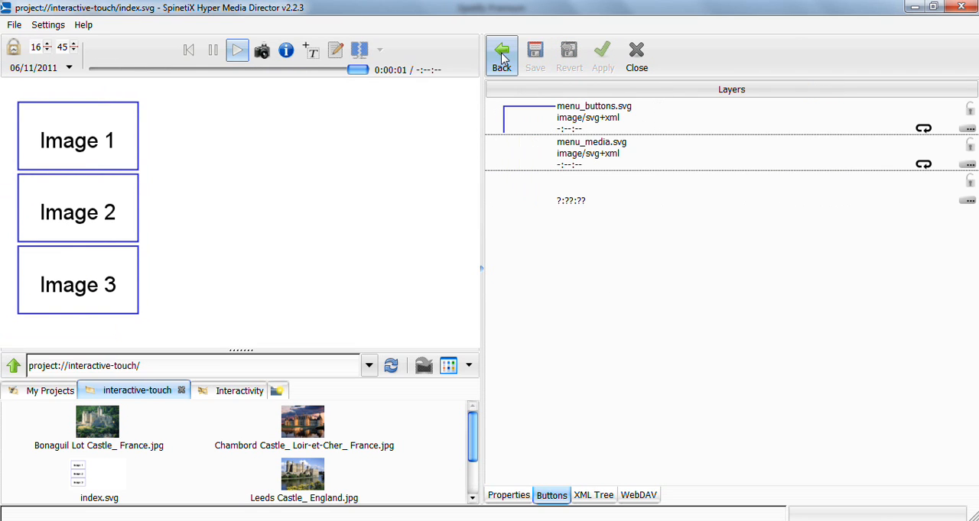
double_click(590, 152)
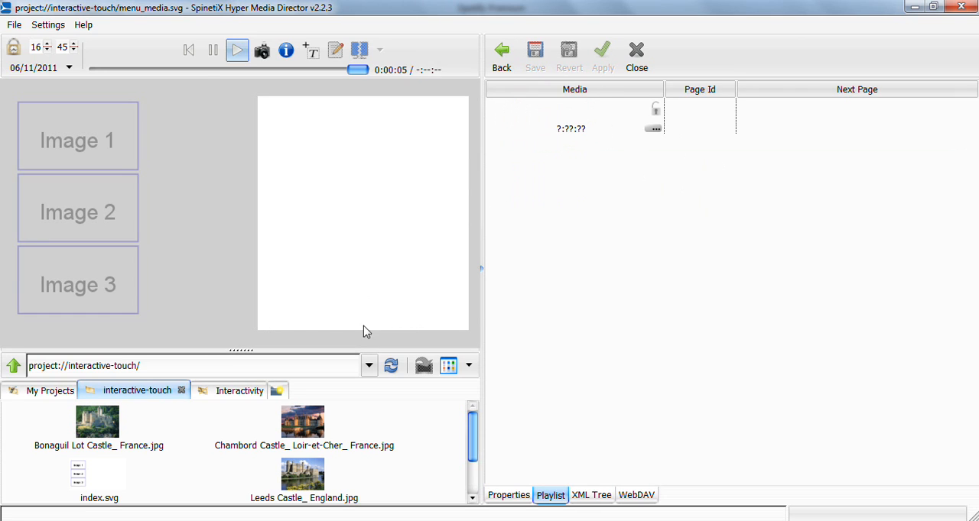
- Add the Bonaguil Lot, Chambord and Leeds Castle images together to the menu_media playlist
click(112, 428)
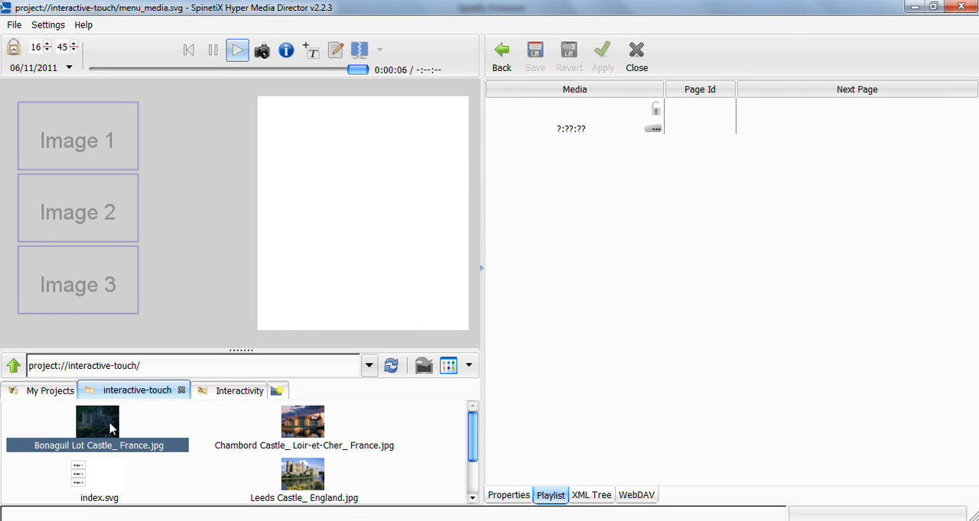
ctrl+click(285, 434)
ctrl+click(299, 477)
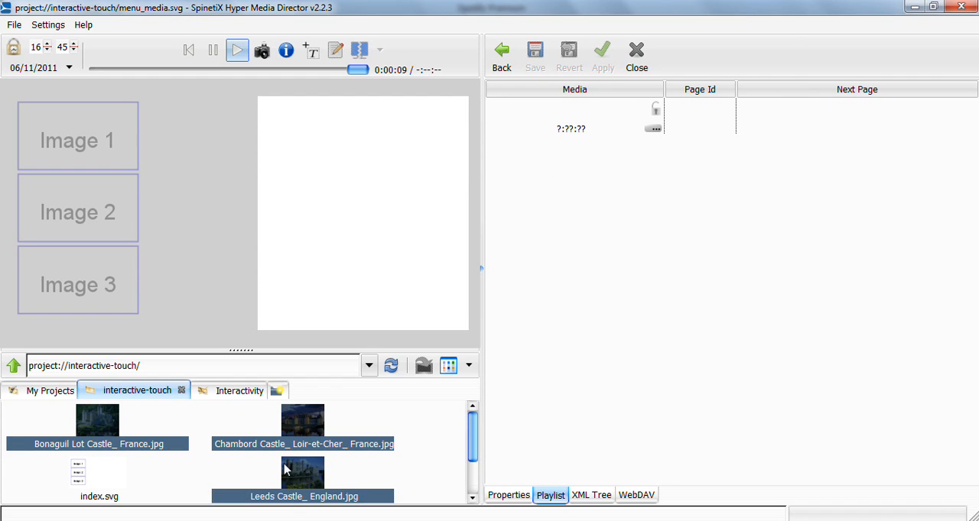
drag(96, 422, 696, 238)
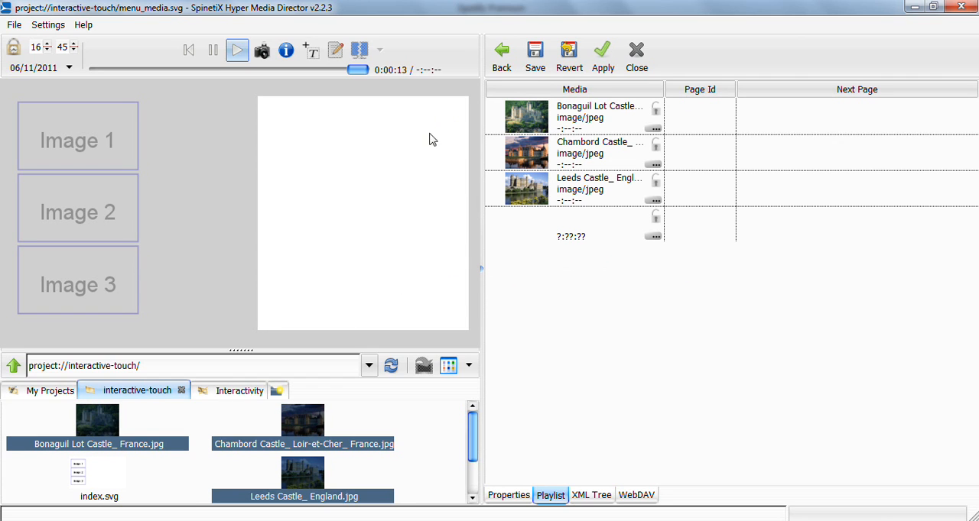
- Assign the Page Ids A1 to the Bonaguil image, A2 to Chambord and A3 to Leeds Castle
click(698, 116)
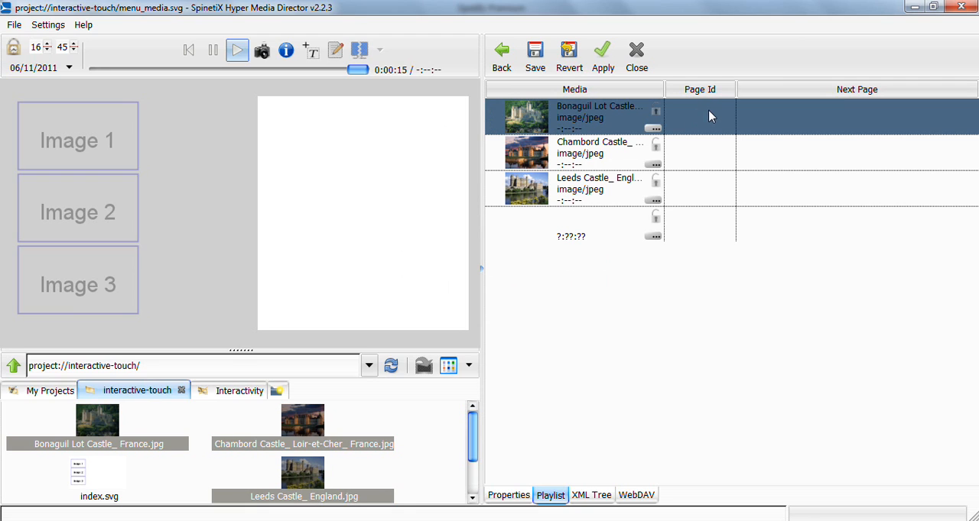
click(703, 119)
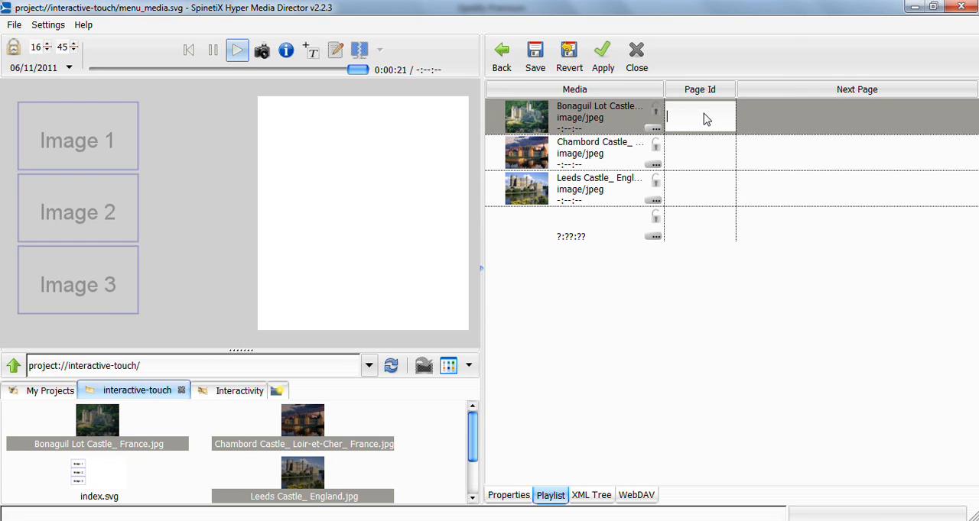
text(A1)
click(696, 154)
click(696, 153)
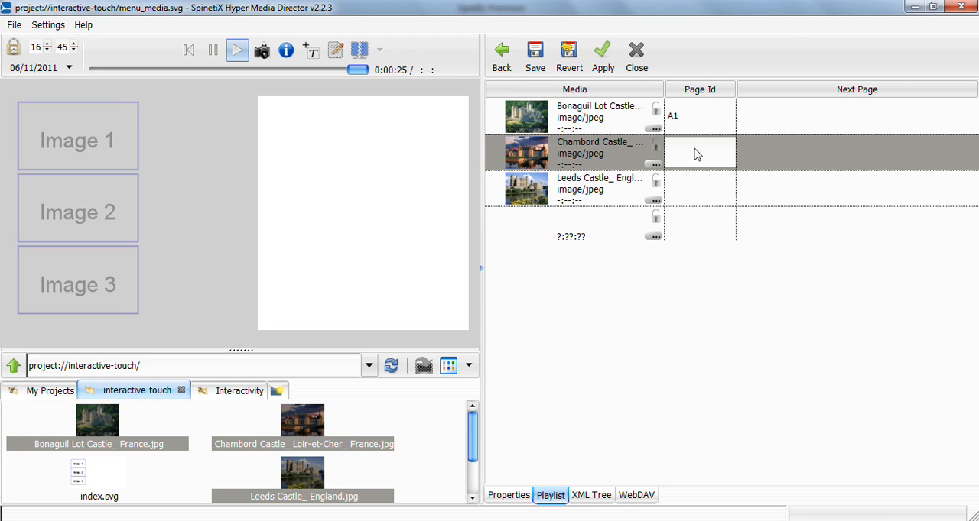
text(A2)
click(700, 193)
click(702, 194)
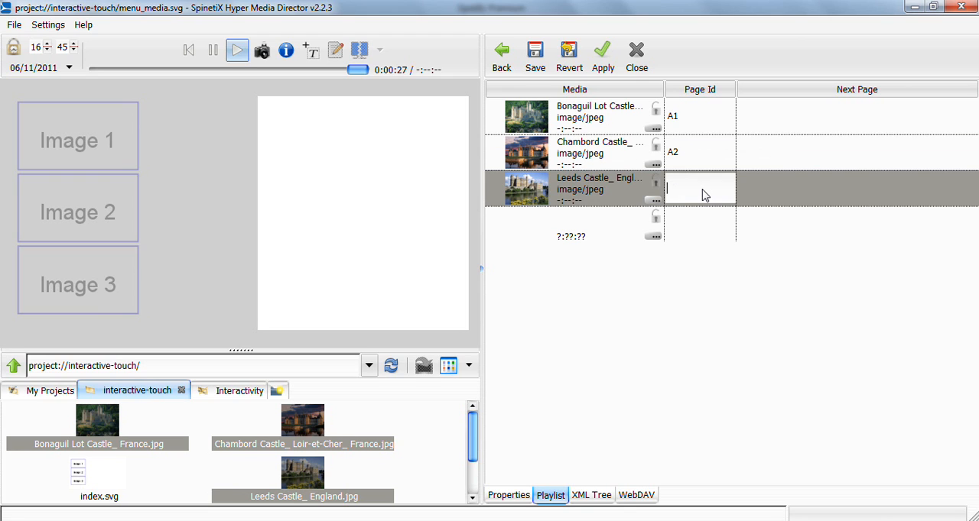
text(A3)
click(730, 288)
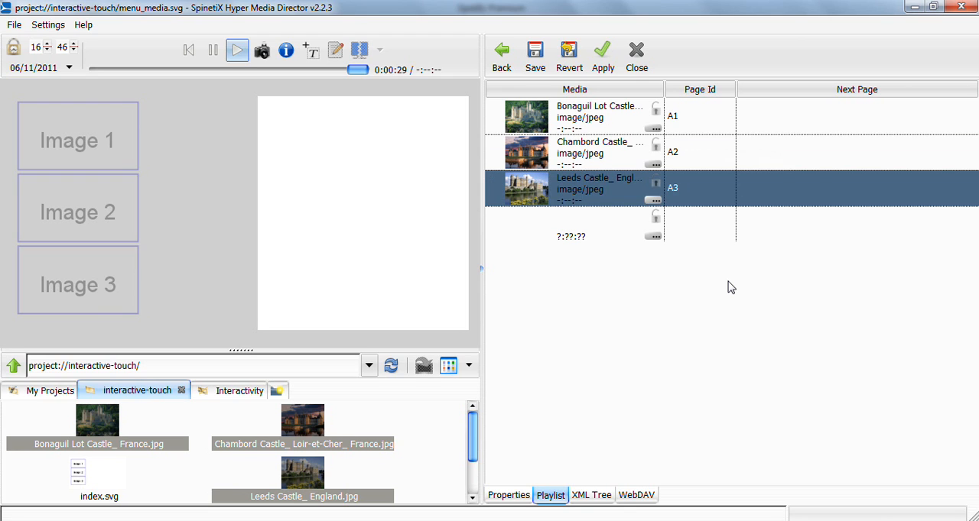
- Check the Instant Messaging Variable in the properties of menu_media.svg
click(509, 495)
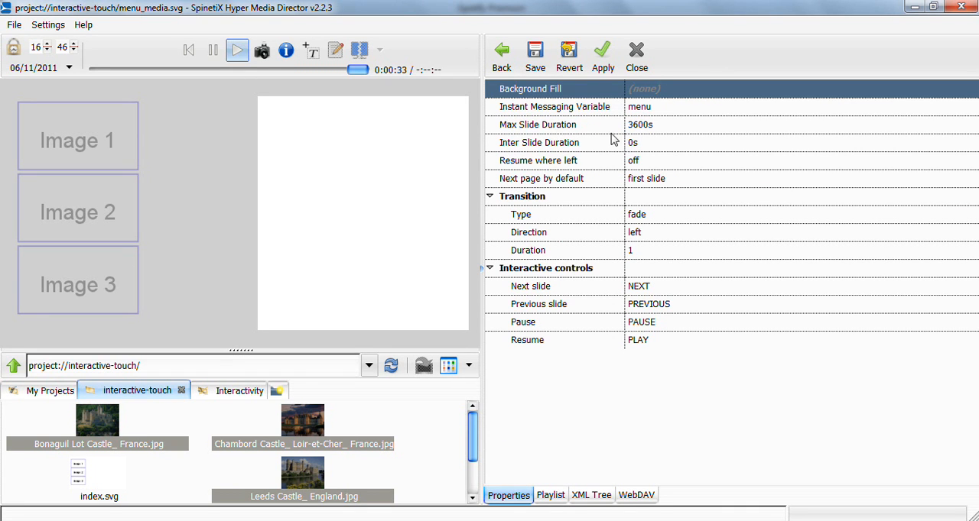
click(534, 109)
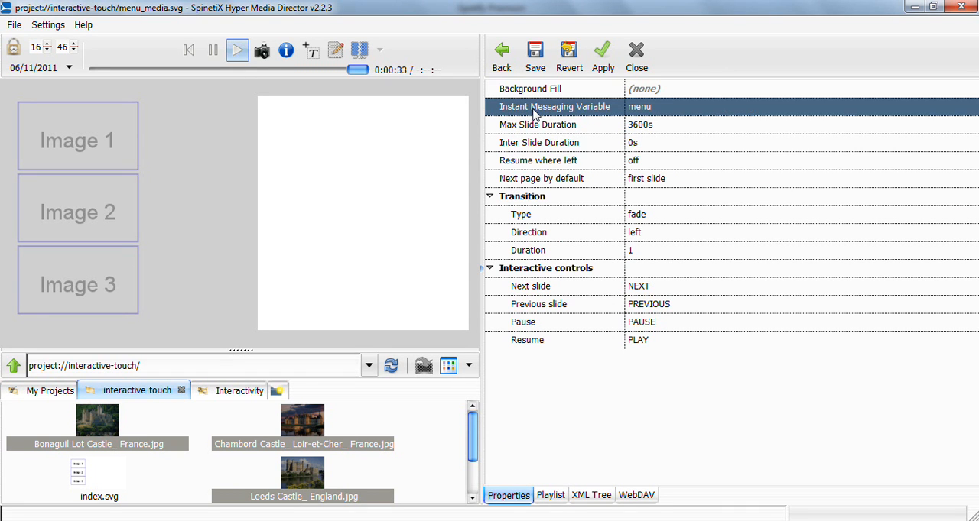
click(663, 113)
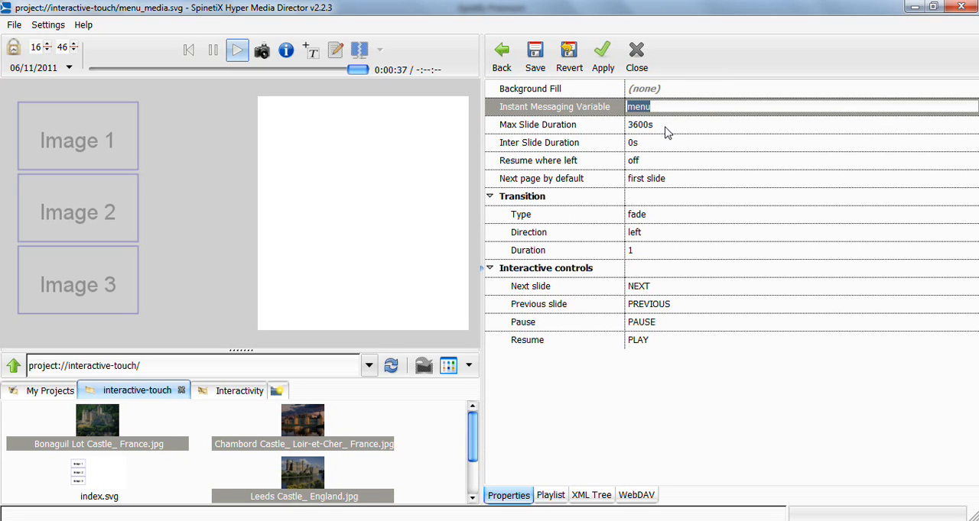
click(665, 124)
click(639, 114)
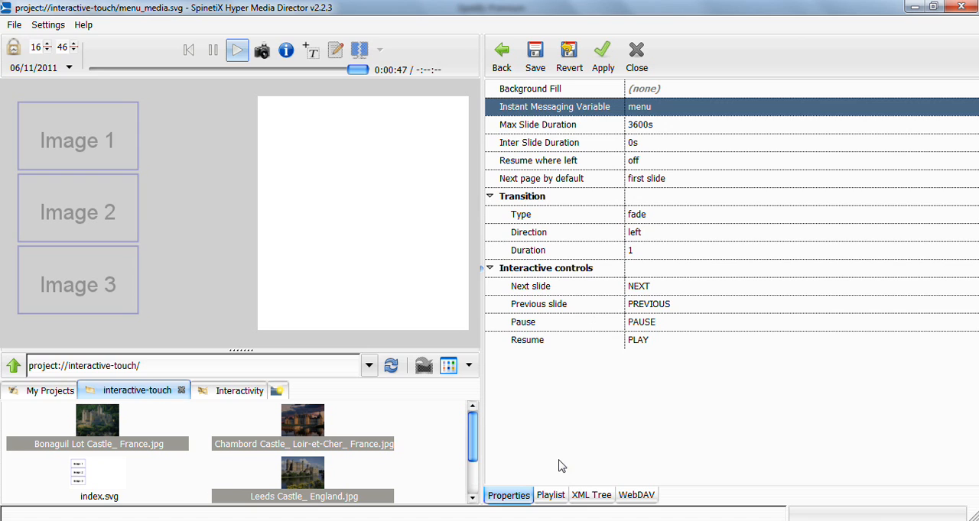
- Review the Page Ids of the three castle images in the menu_media playlist and apply the changes
click(557, 495)
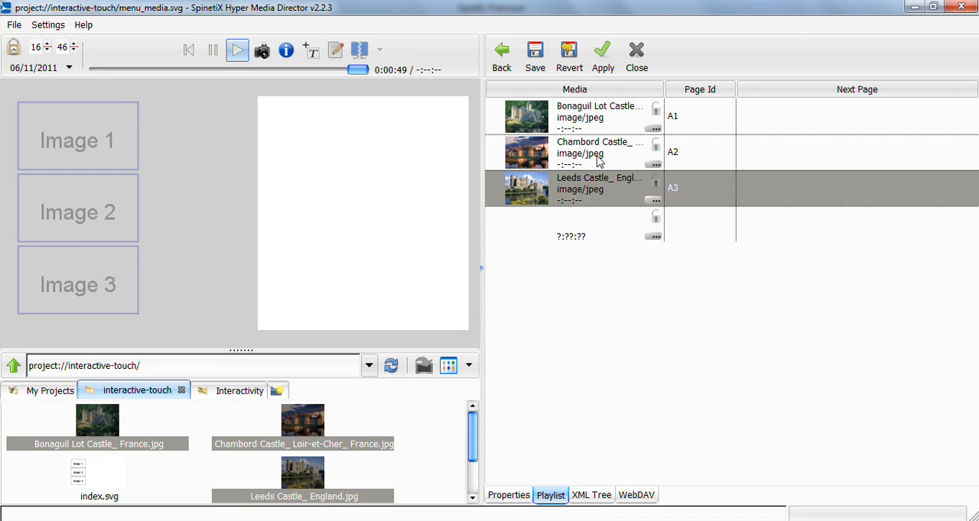
click(725, 118)
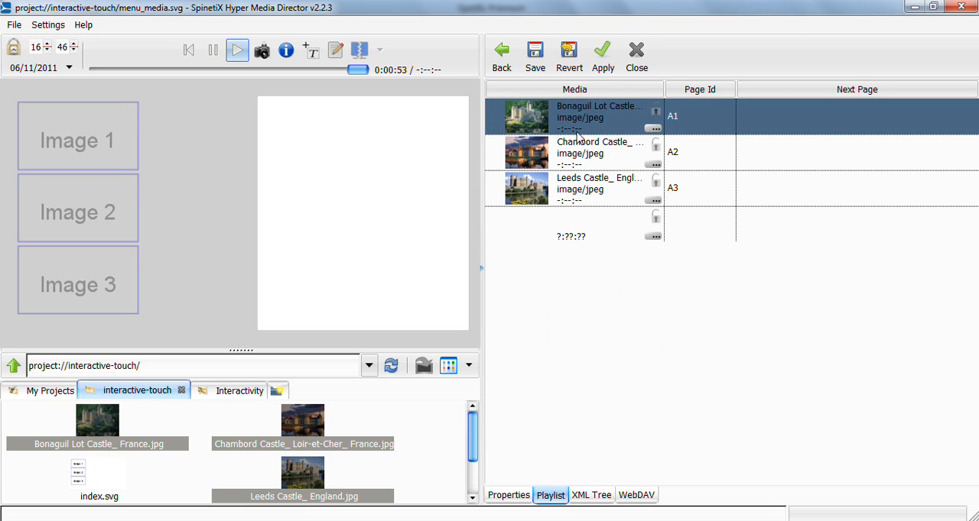
click(713, 152)
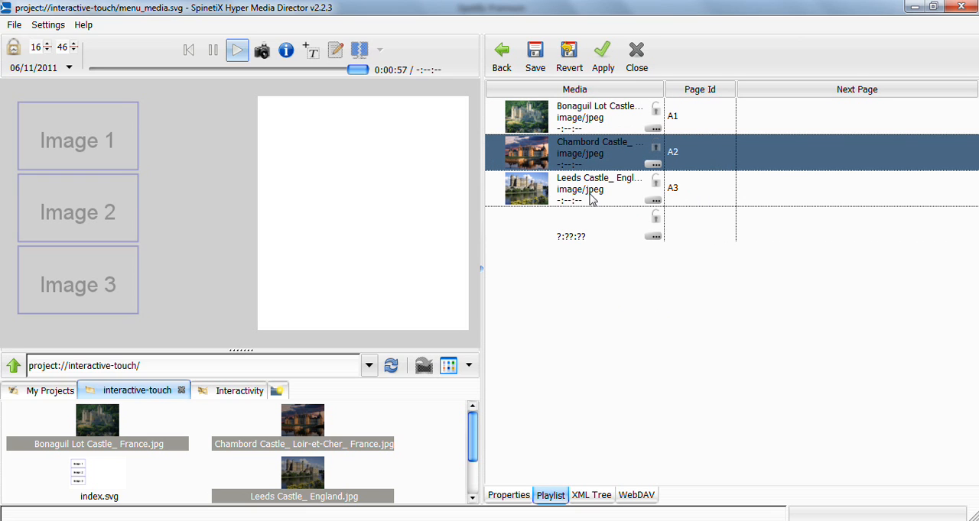
click(602, 57)
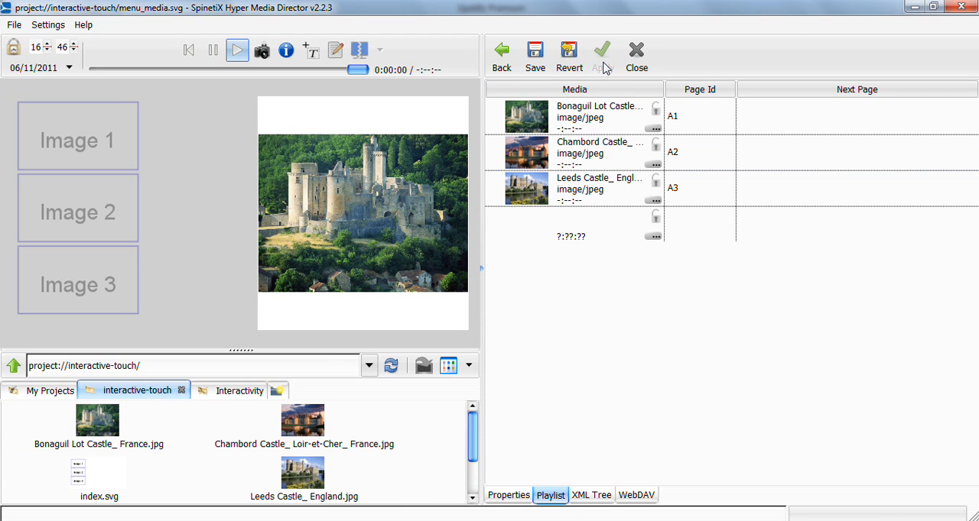
- Compare the Instant Messaging Variable of menu_media.svg with that of the menu_buttons.svg layer, opened from index.svg
click(513, 497)
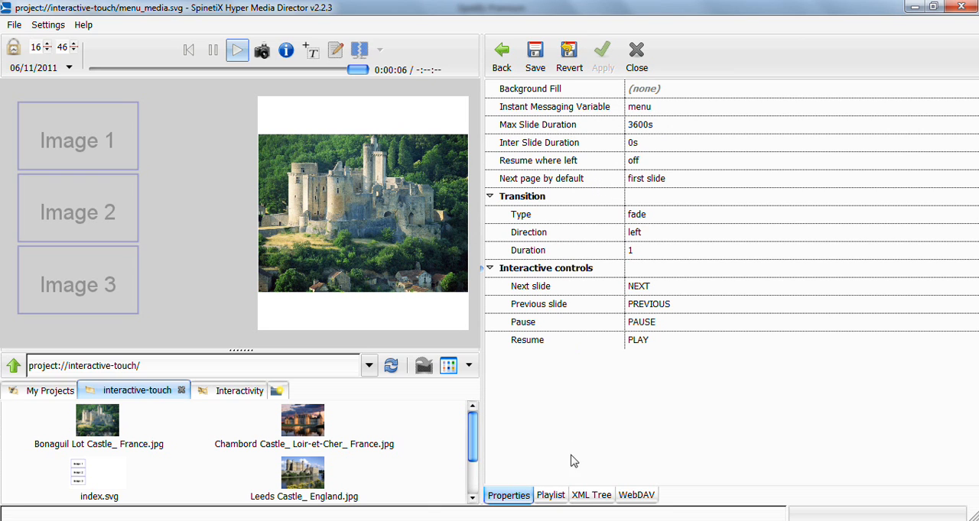
click(552, 496)
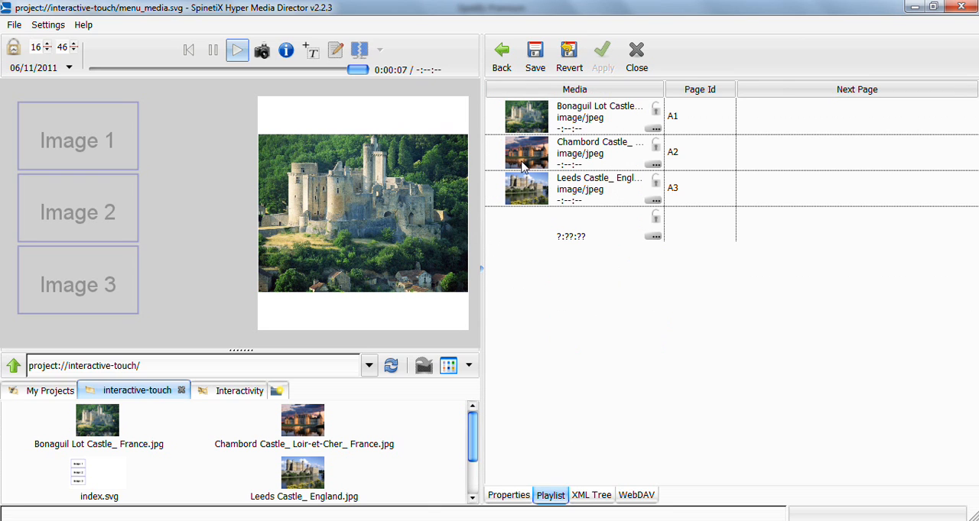
click(502, 66)
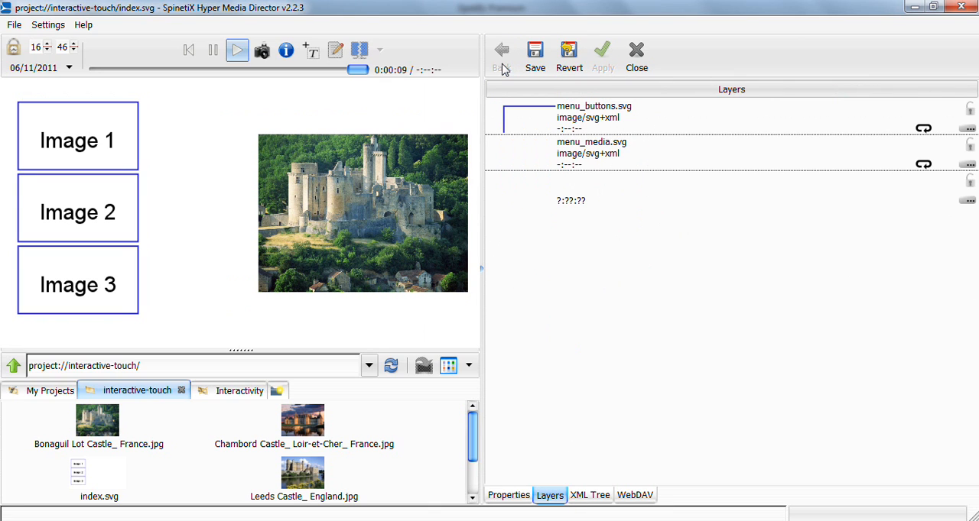
double_click(666, 115)
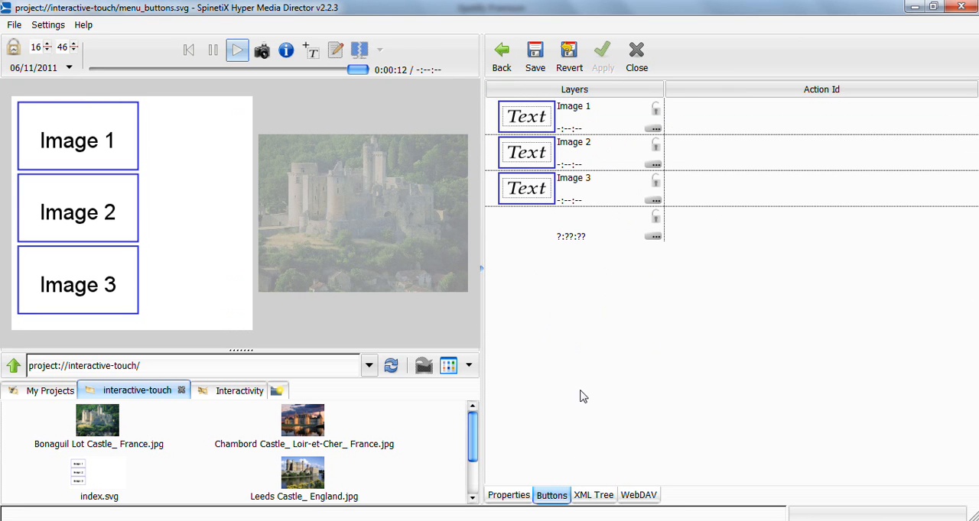
click(515, 498)
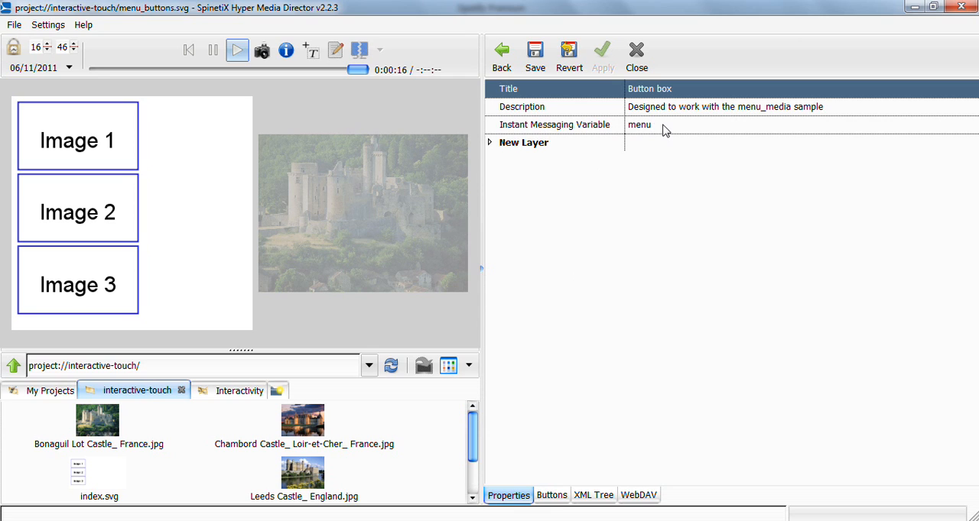
- Assign the Action Ids A1 to the Image 1 button, A2 to Image 2 and A3 to Image 3
click(553, 497)
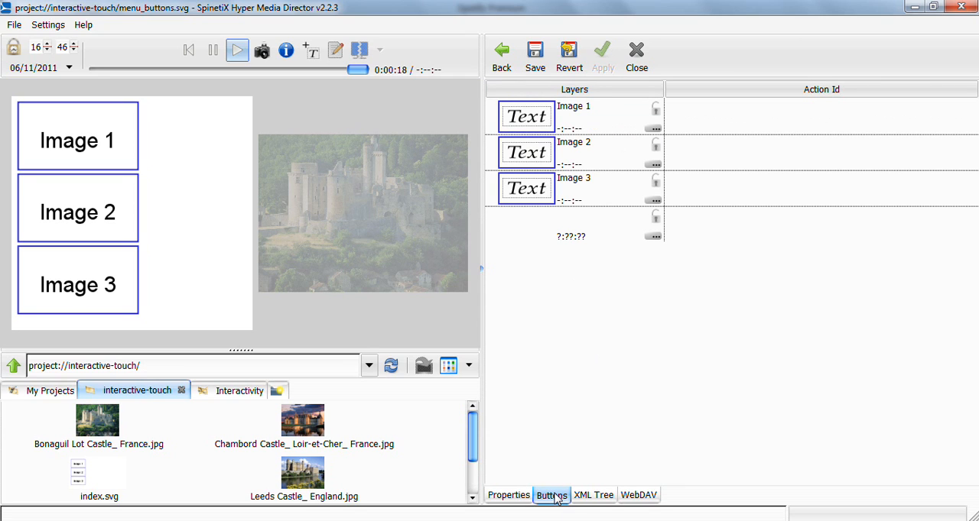
double_click(762, 119)
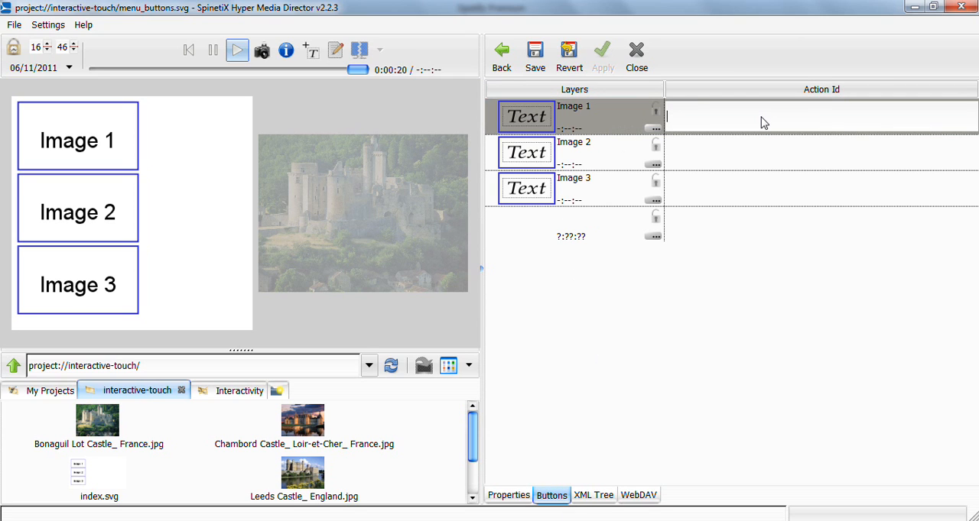
text(A1)
click(769, 158)
double_click(740, 159)
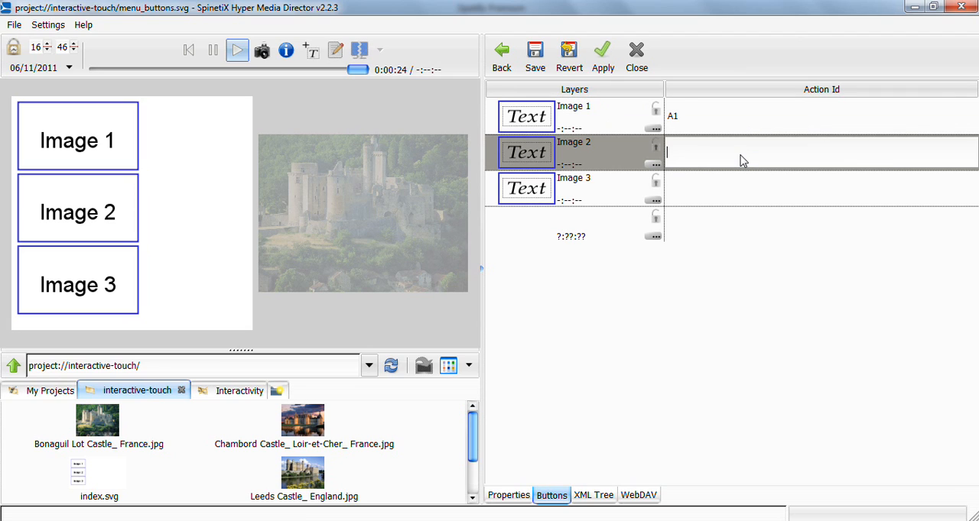
text(A2)
double_click(734, 195)
text(a)
key(BackSpace)
text(A3)
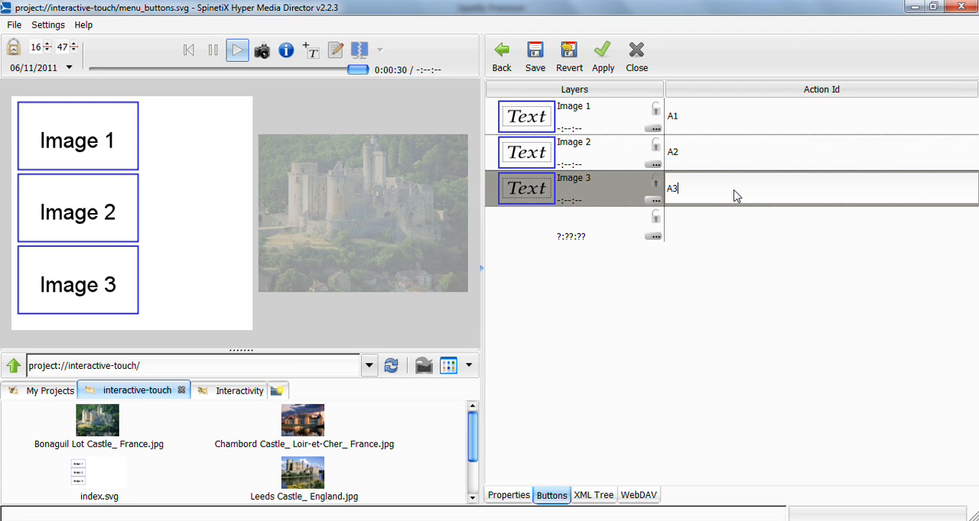
click(748, 323)
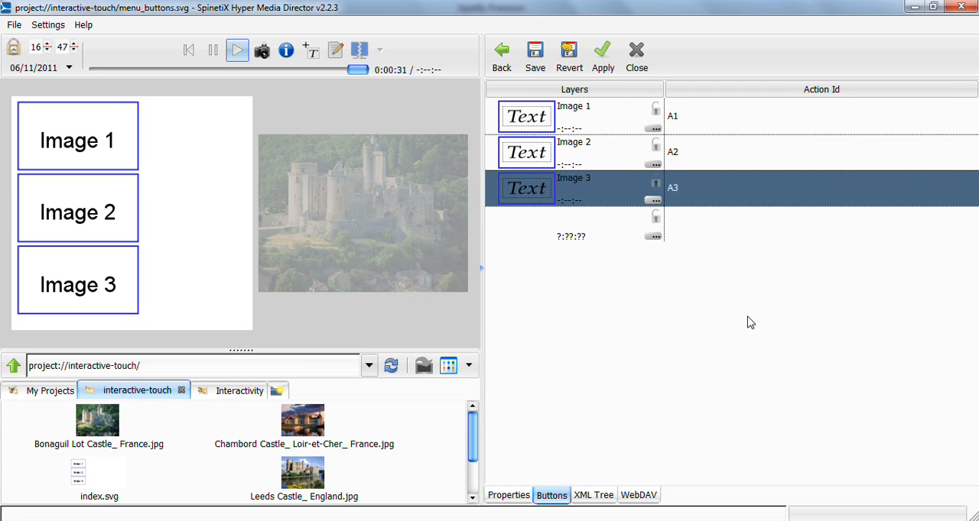
- Apply and save the changes to menu_buttons.svg and return to index.svg
click(604, 68)
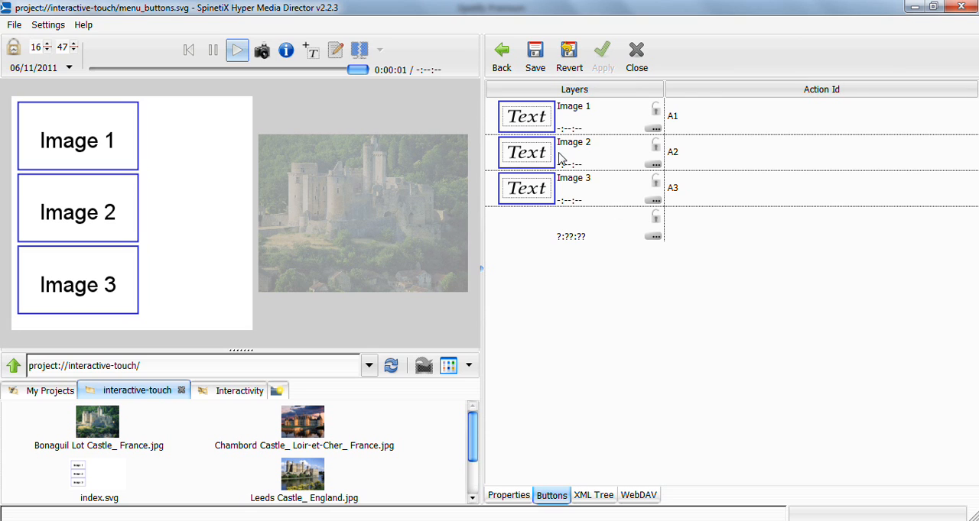
click(535, 60)
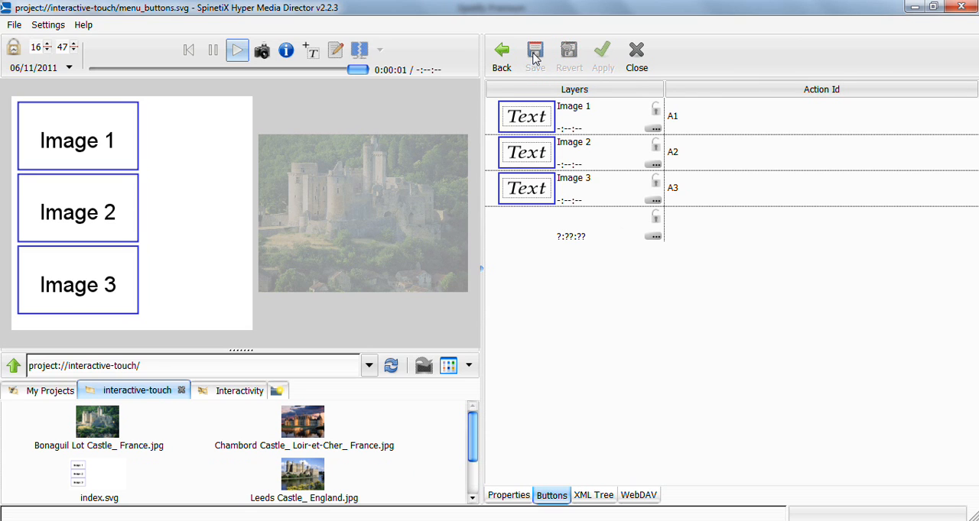
click(507, 57)
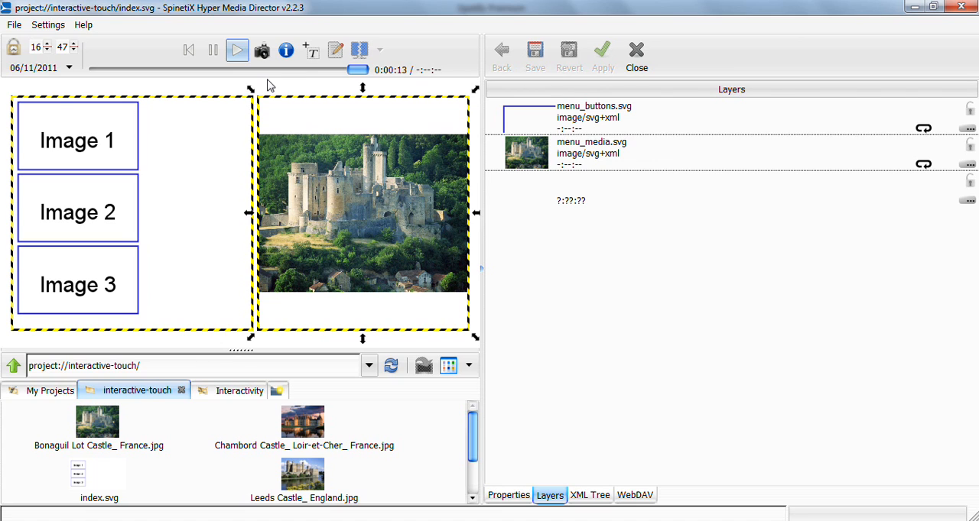
- Enable interactive mode in the preview and test the Image 2, Image 3 and Image 1 buttons in that order
click(286, 51)
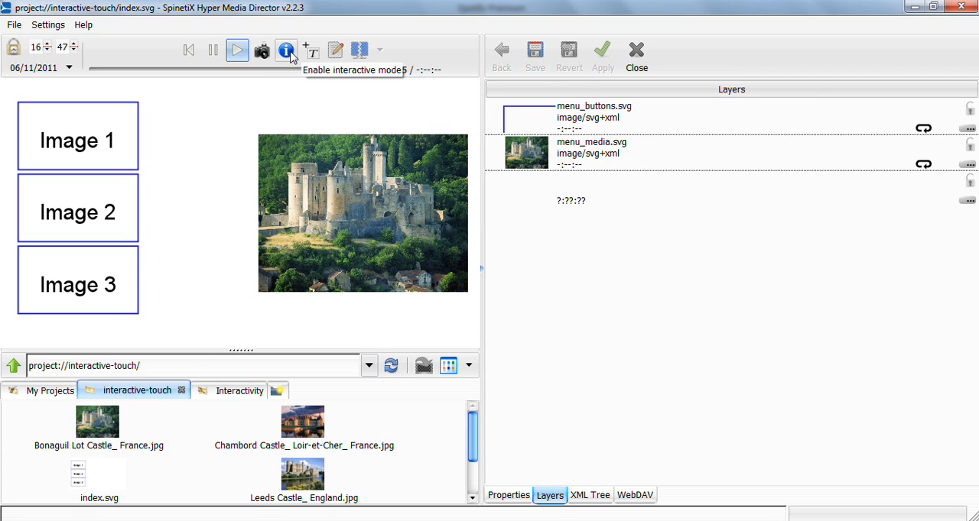
click(288, 54)
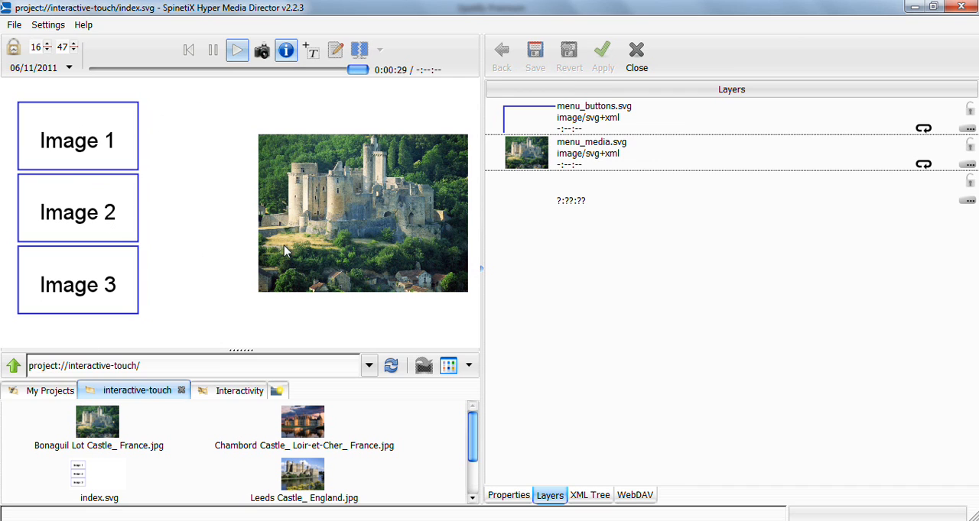
click(68, 216)
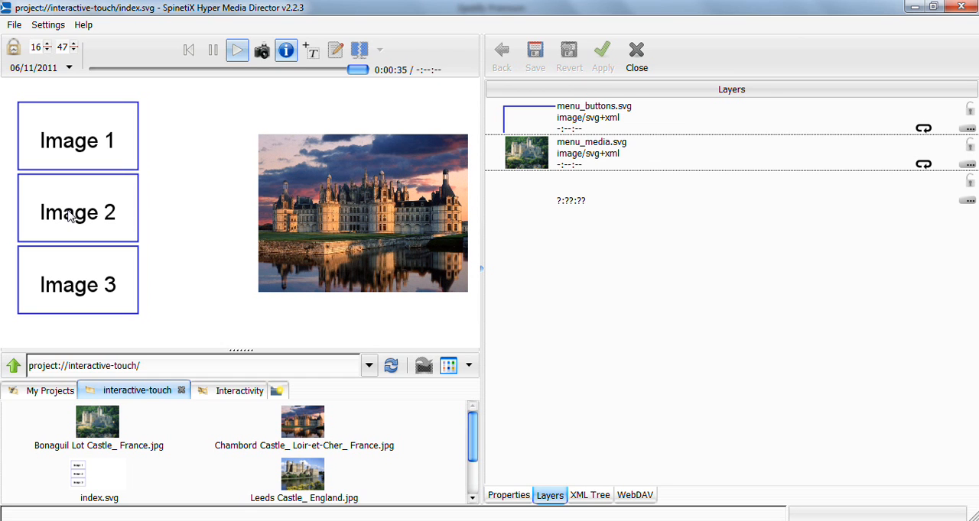
click(78, 286)
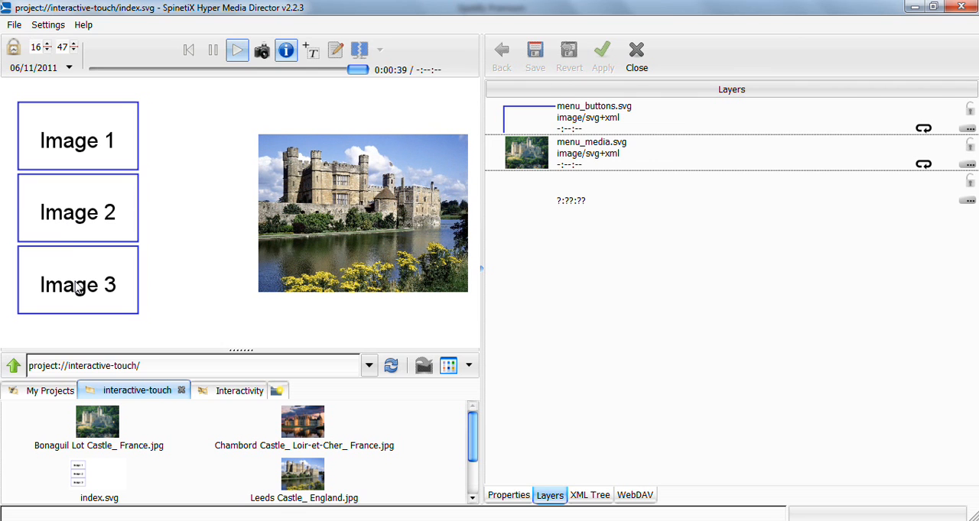
click(80, 155)
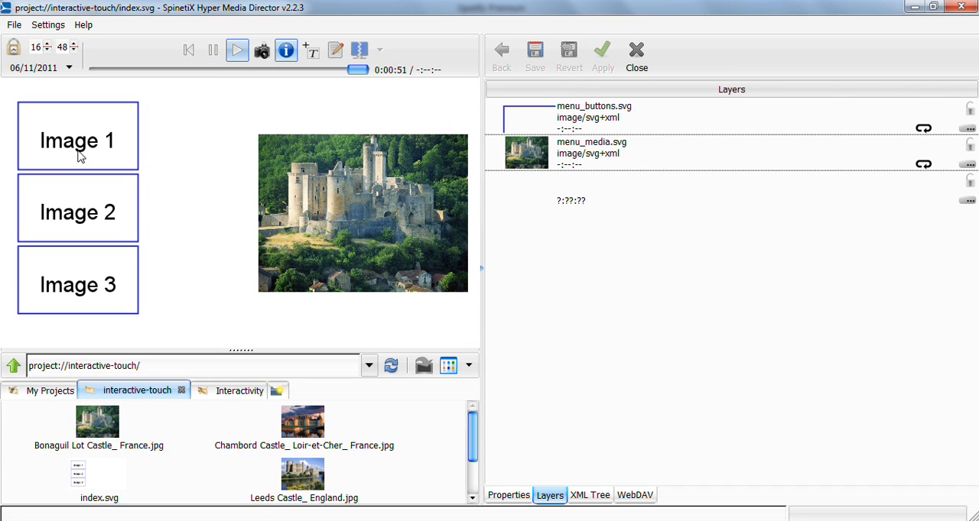
- Show the Interactivity templates folder in the file browser
click(227, 390)
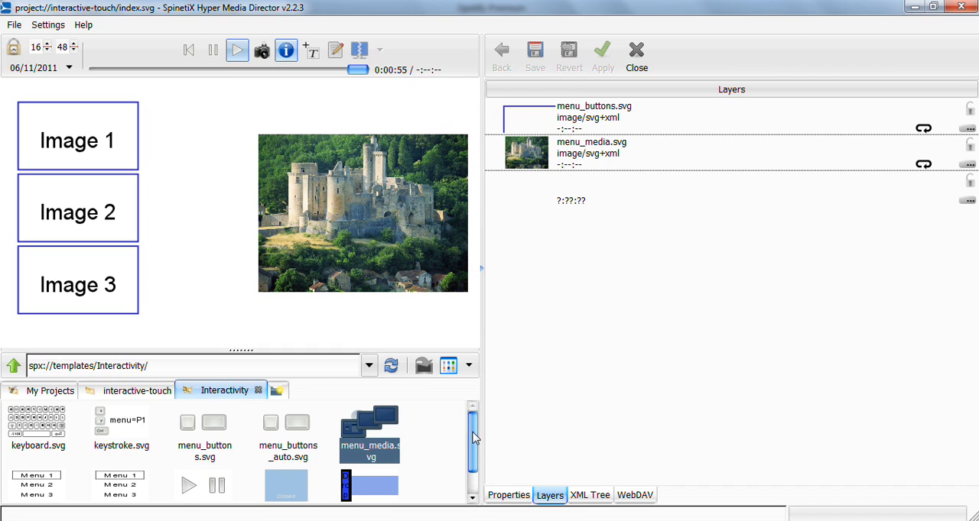